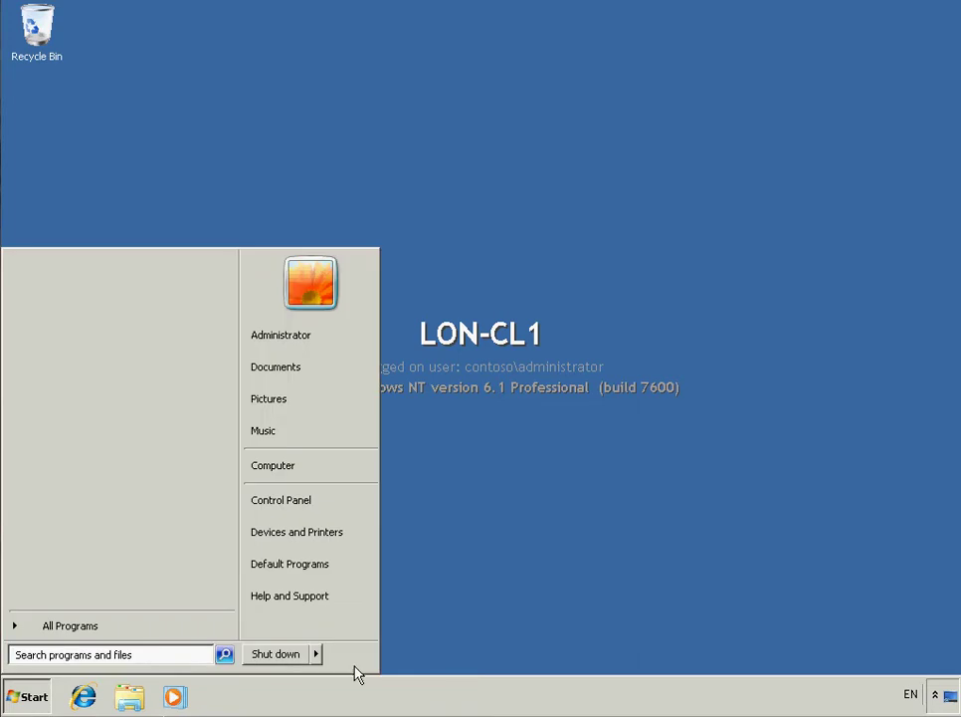
Search for "perf", open Performance Monitor and display the live graph under Monitoring Tools
text(perf)
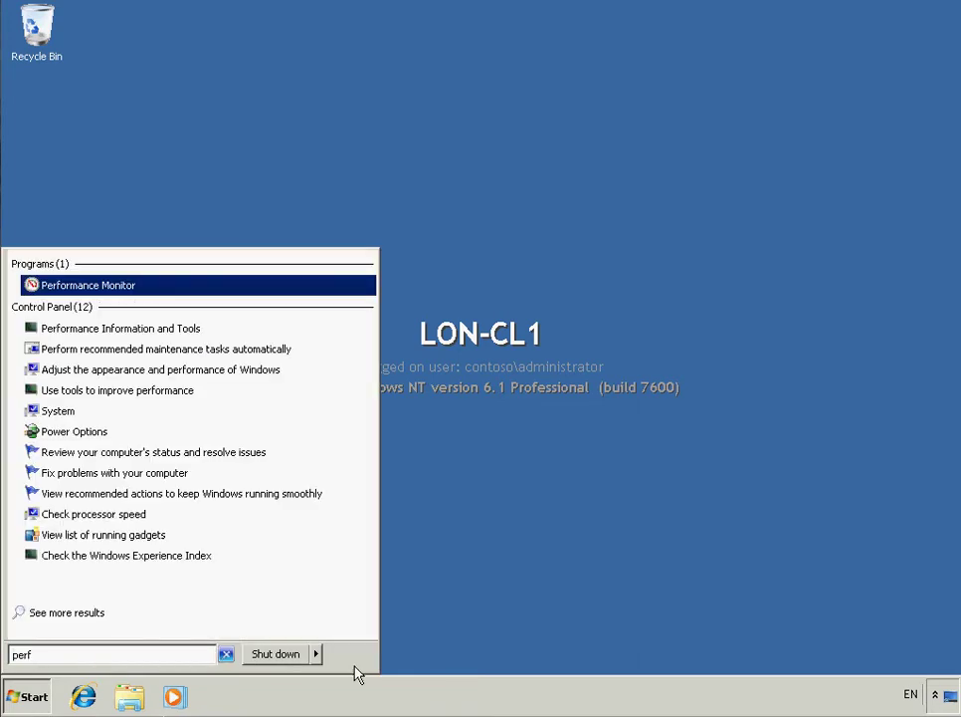
click(113, 288)
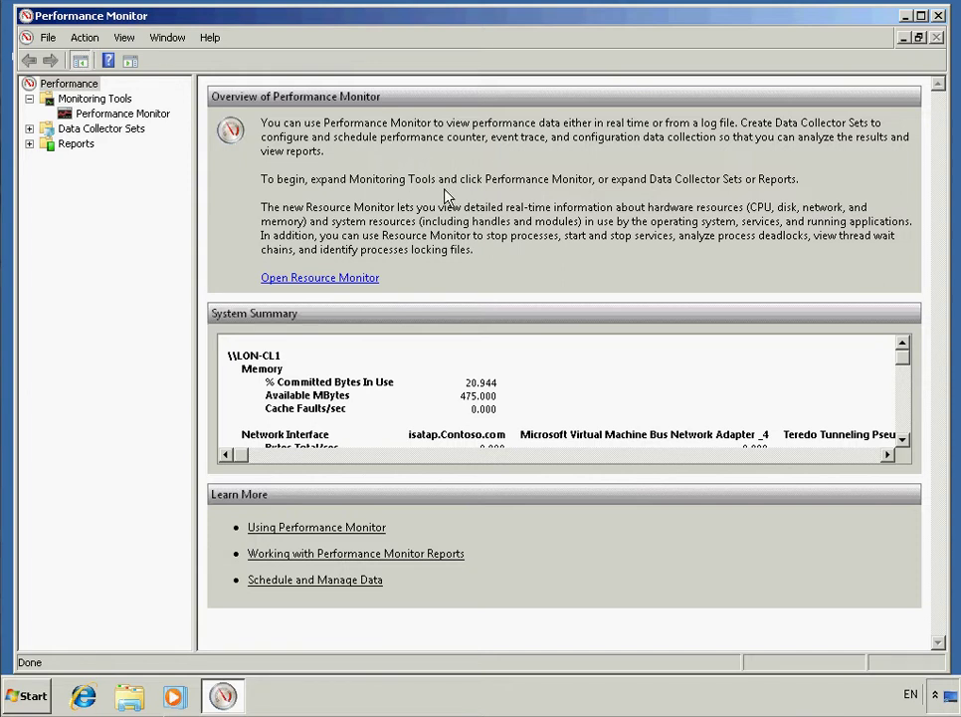
click(99, 116)
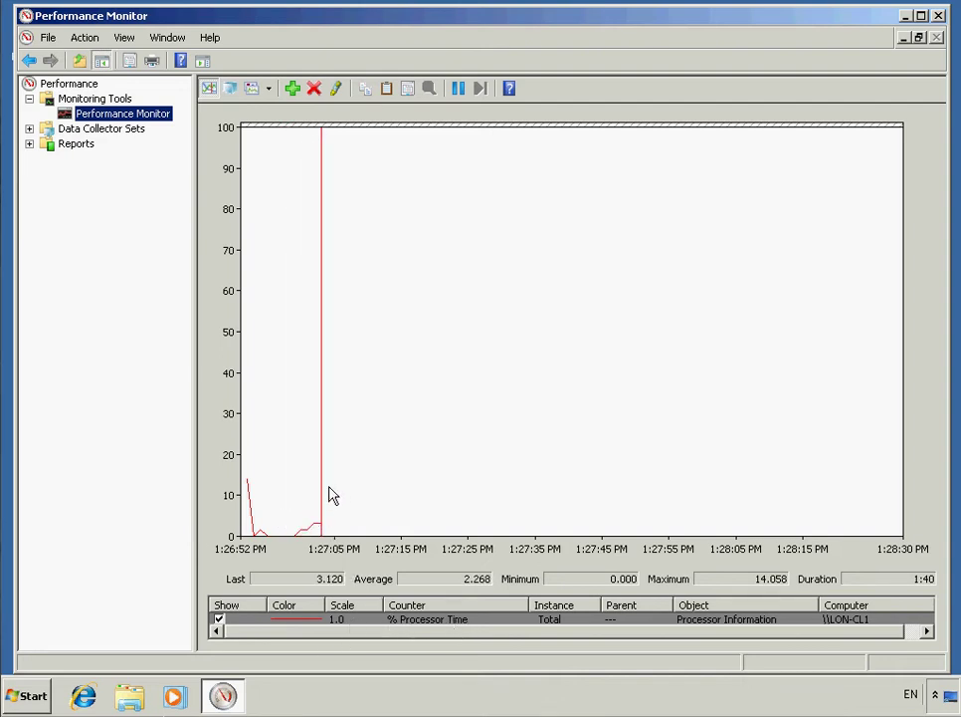
Add the PhysicalDisk % Idle Time counter for instance 0 C: to the graph and check the counter list
click(293, 92)
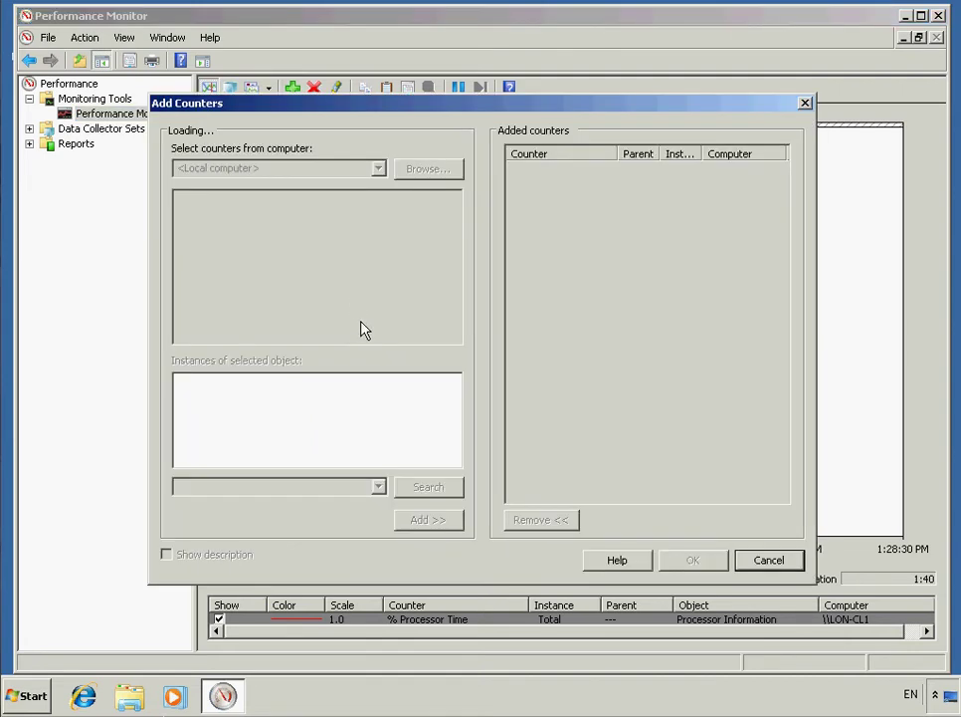
mouse_move(457, 289)
mouse_down()
mouse_move(457, 215)
mouse_move(455, 329)
mouse_move(460, 285)
mouse_up()
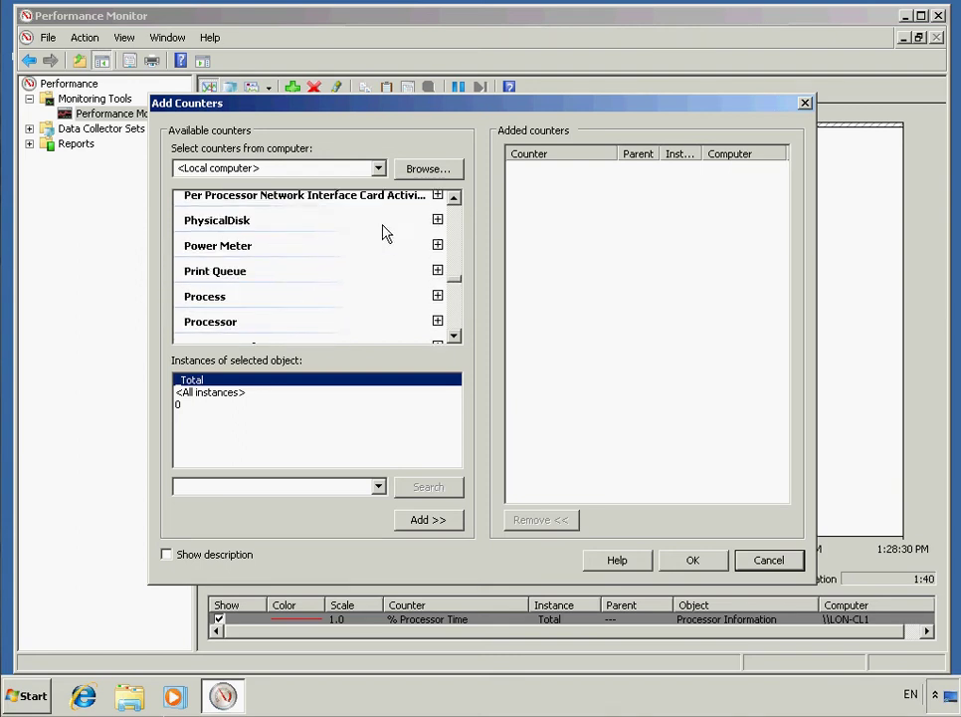
click(438, 221)
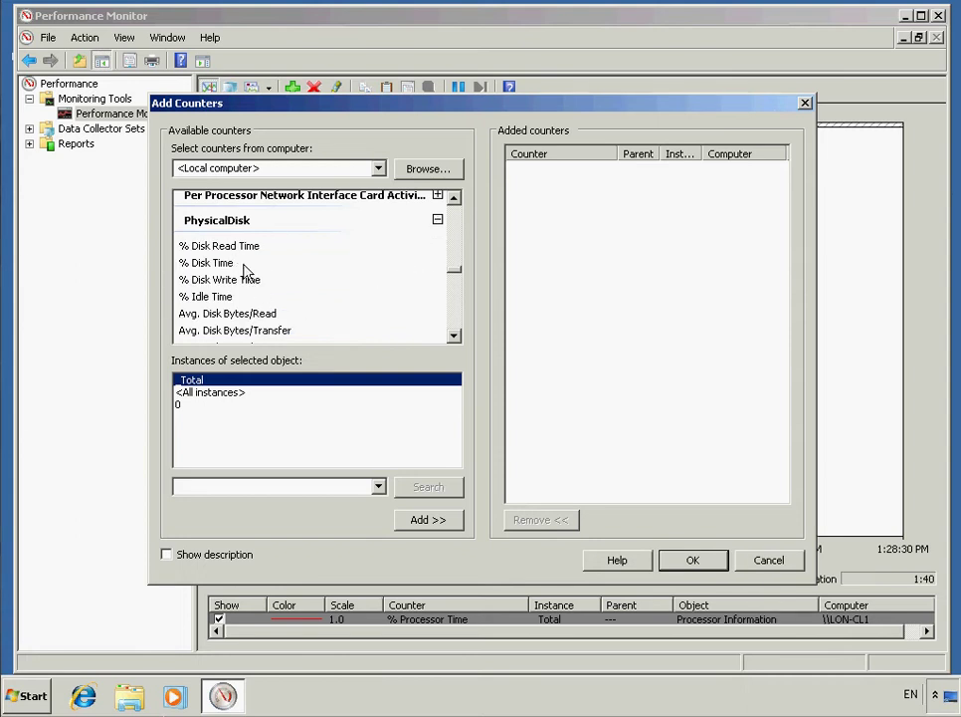
click(454, 337)
click(455, 337)
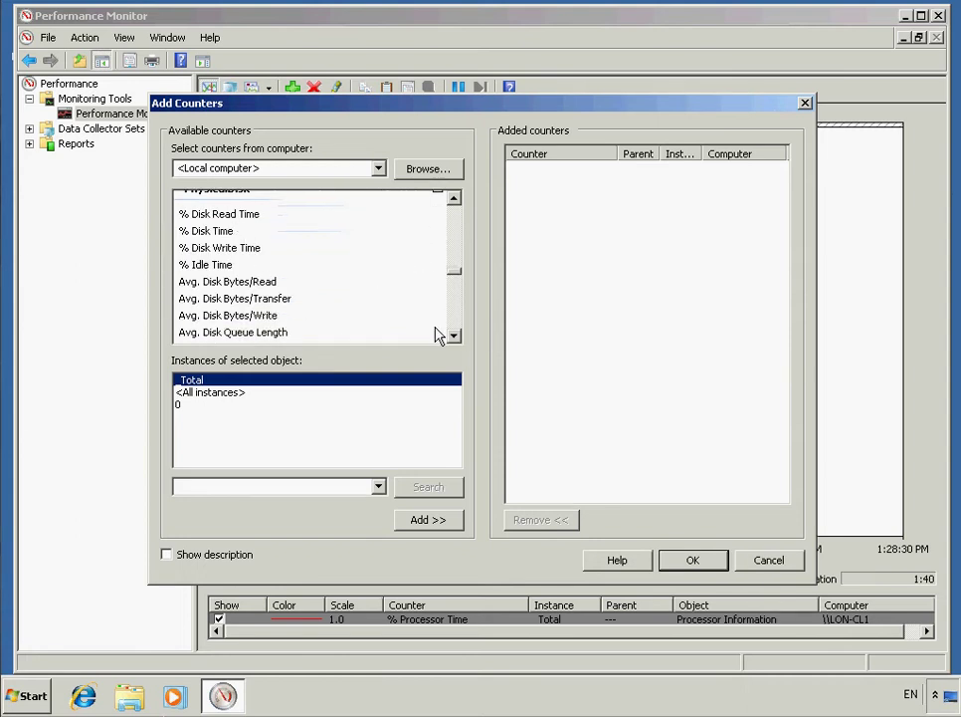
click(224, 267)
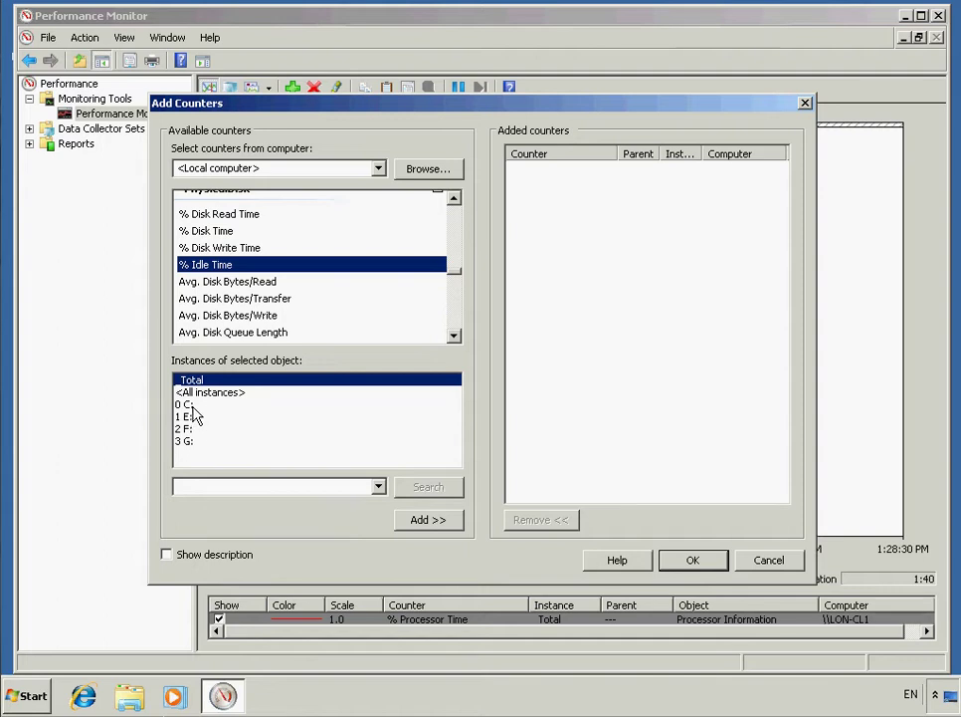
click(224, 405)
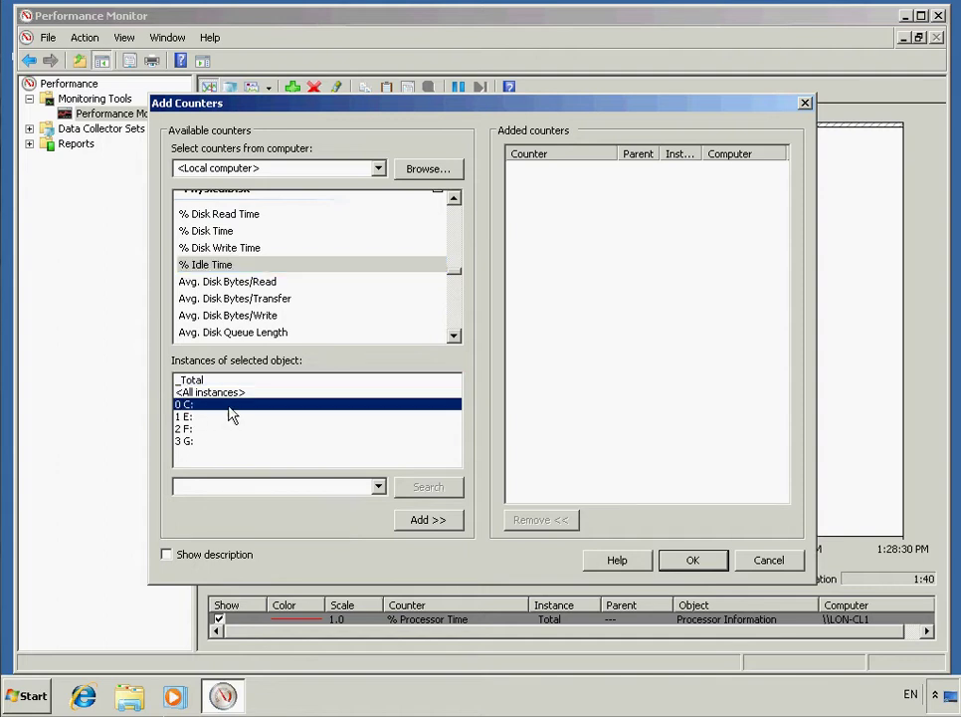
click(430, 521)
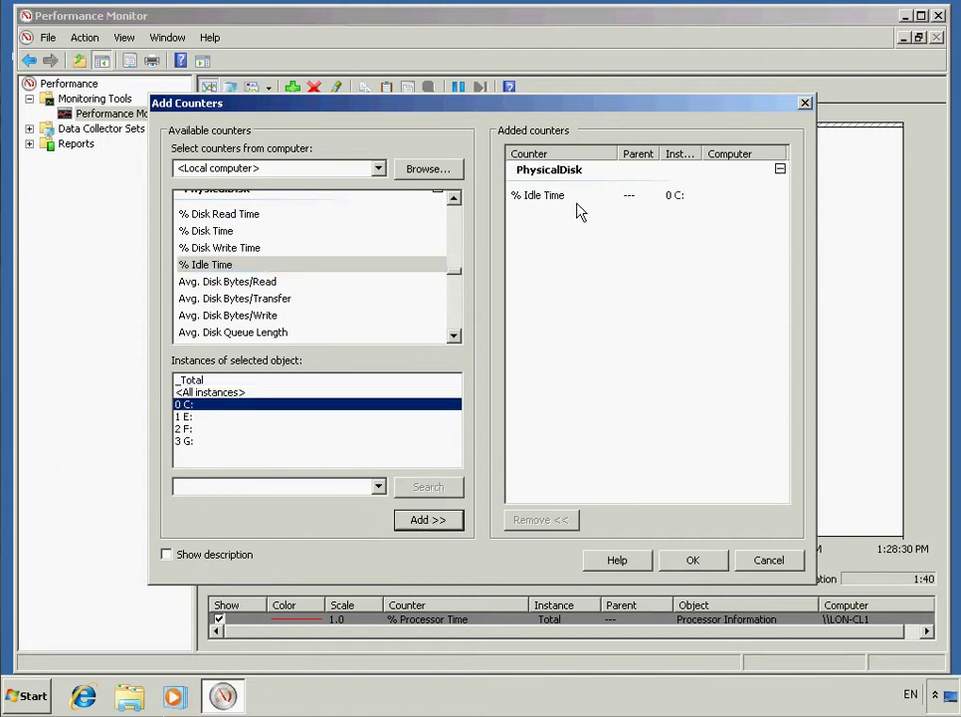
click(691, 562)
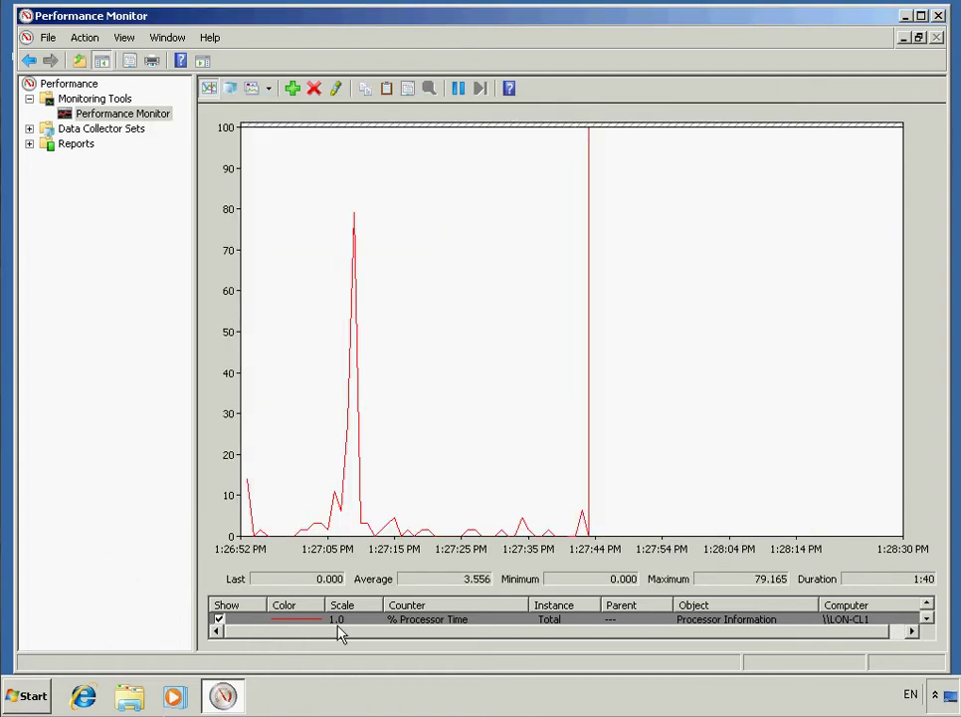
click(927, 619)
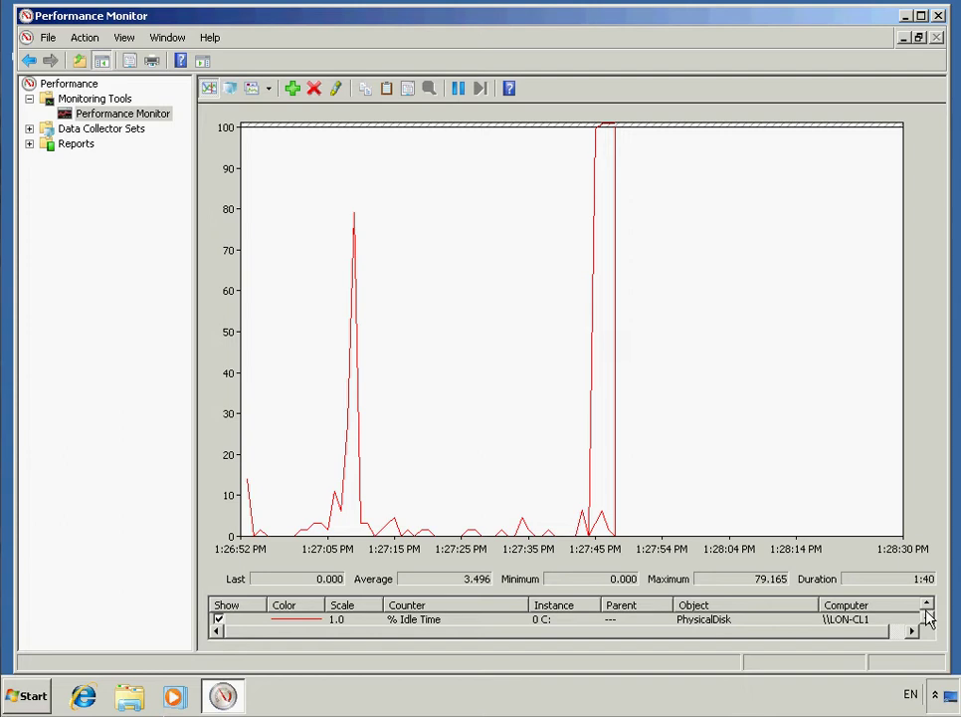
click(926, 605)
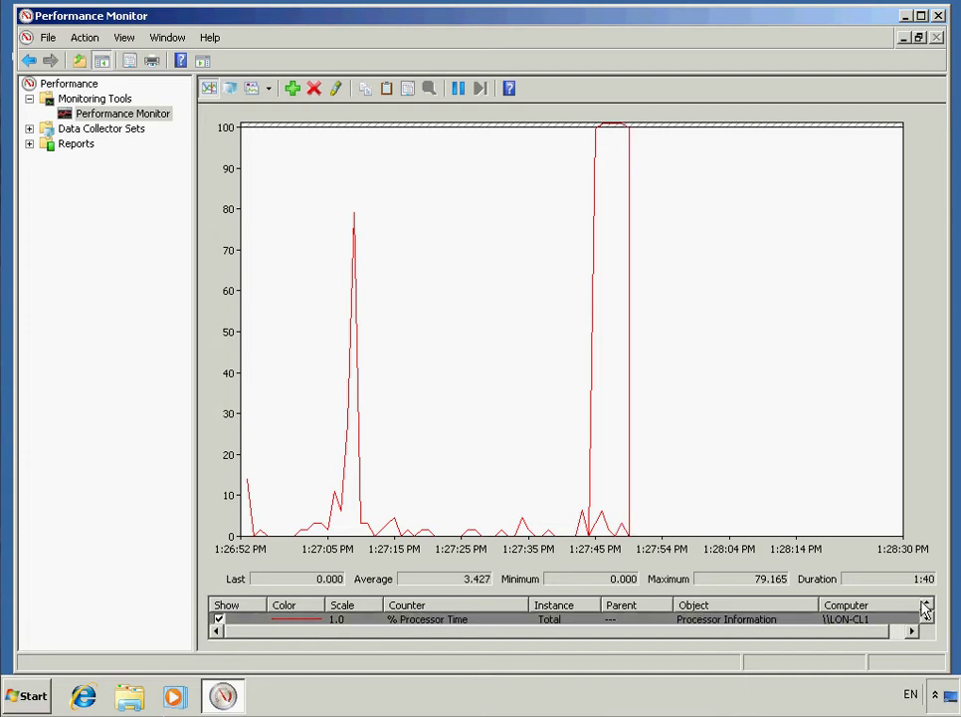
Try to add the PhysicalDisk % Idle Time counter for instance 0 C: to the graph a second time
click(293, 88)
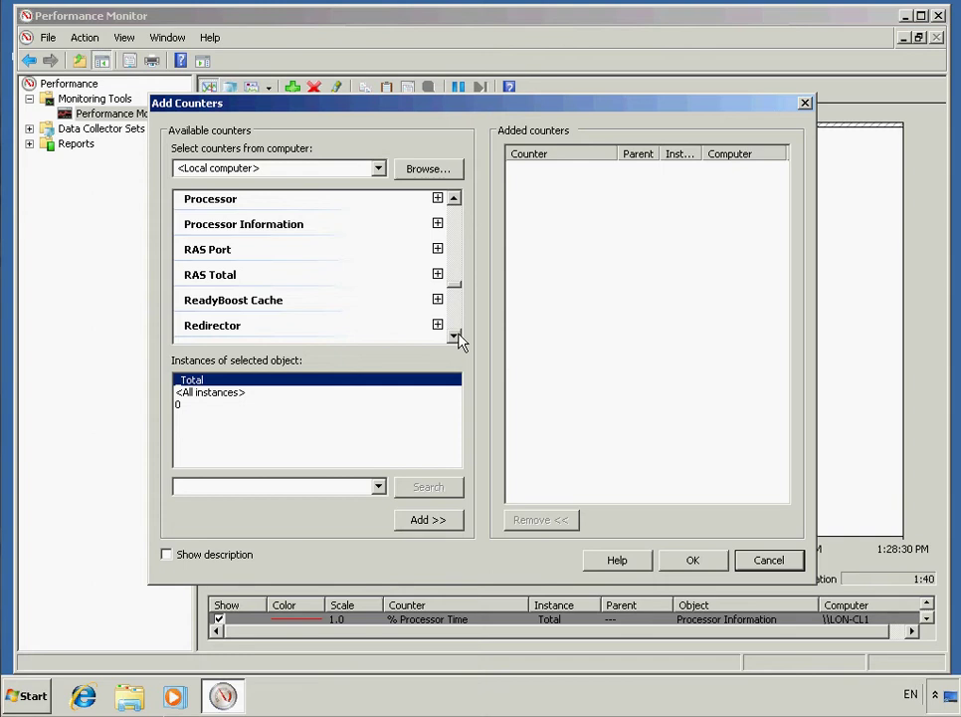
click(456, 337)
click(458, 225)
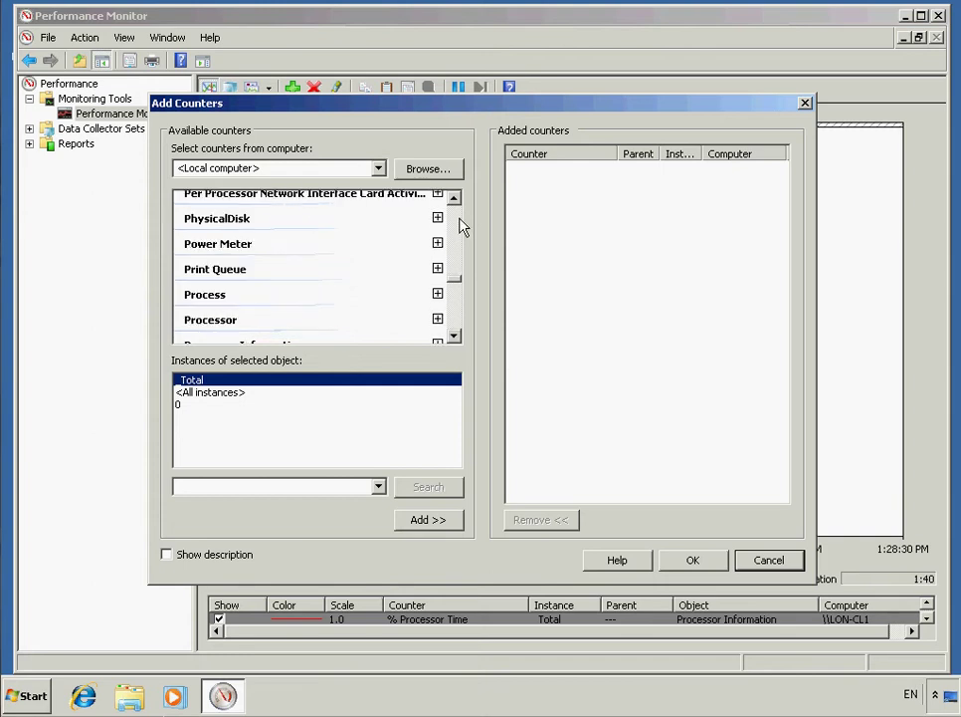
click(459, 225)
click(459, 309)
click(437, 219)
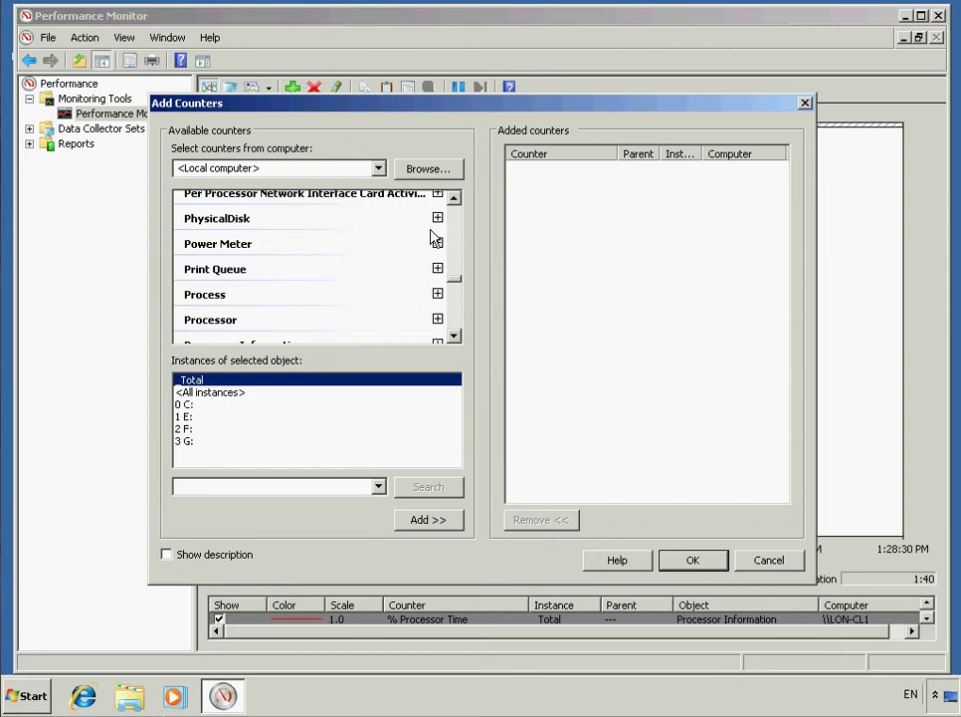
click(437, 219)
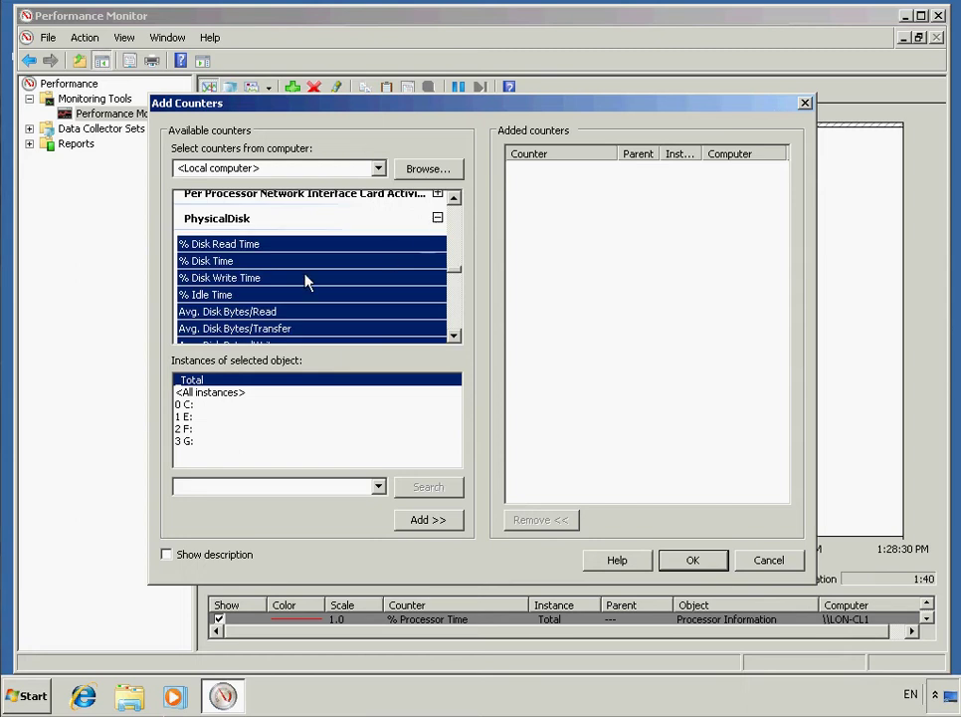
click(241, 295)
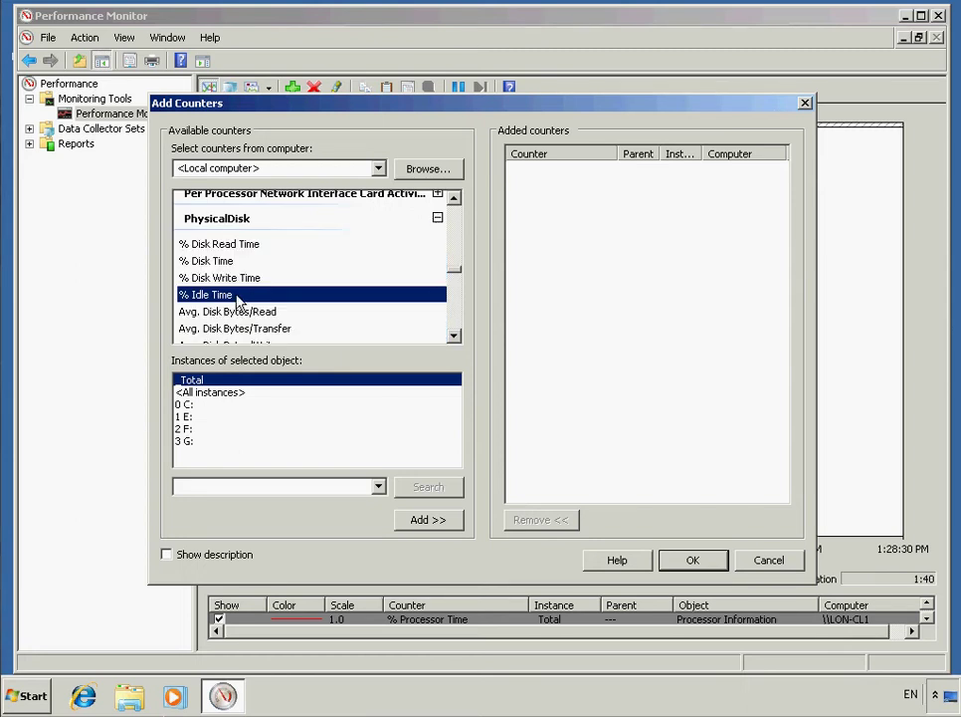
click(186, 405)
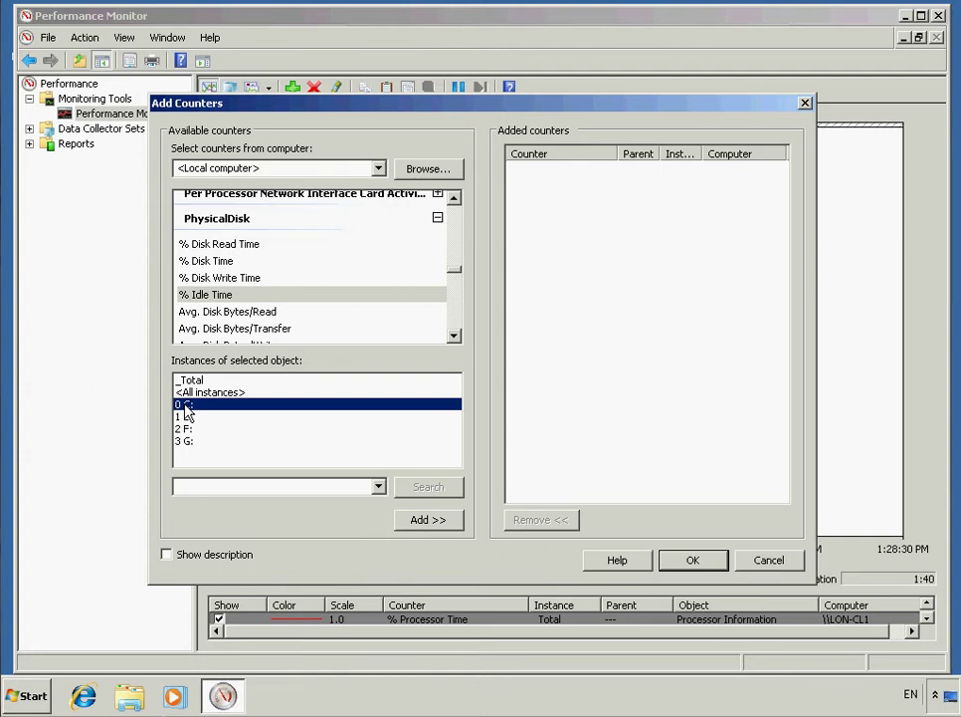
click(427, 521)
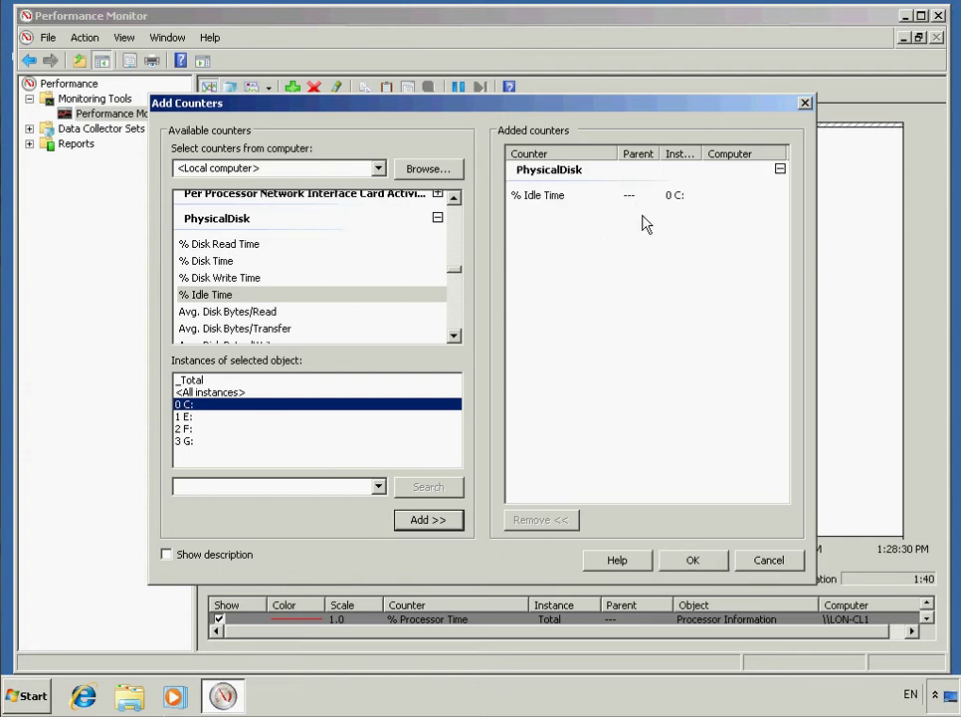
click(702, 562)
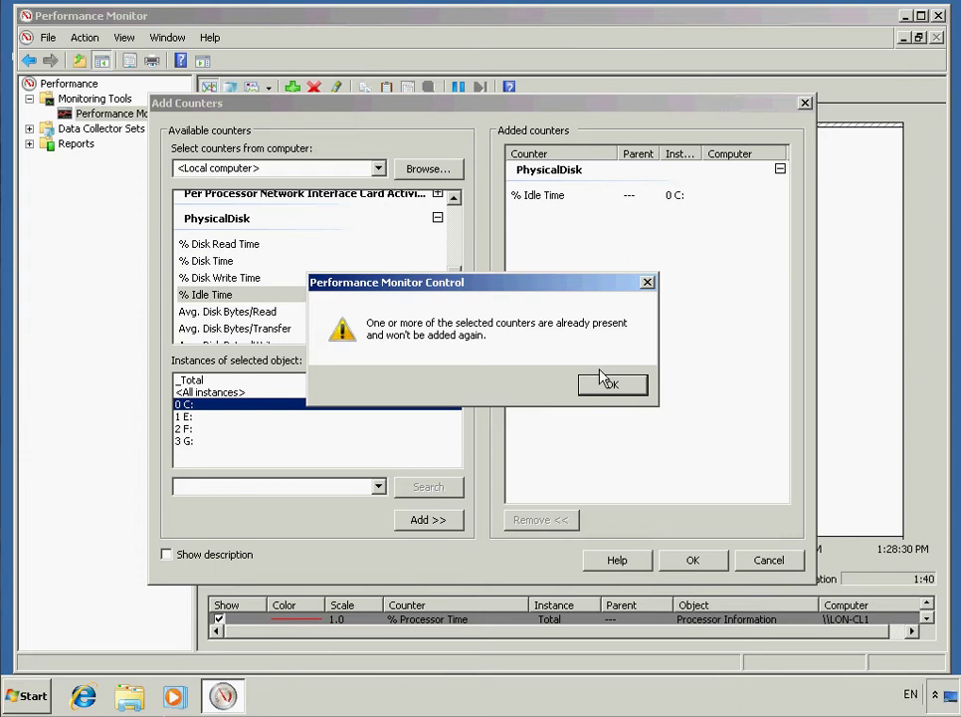
click(613, 386)
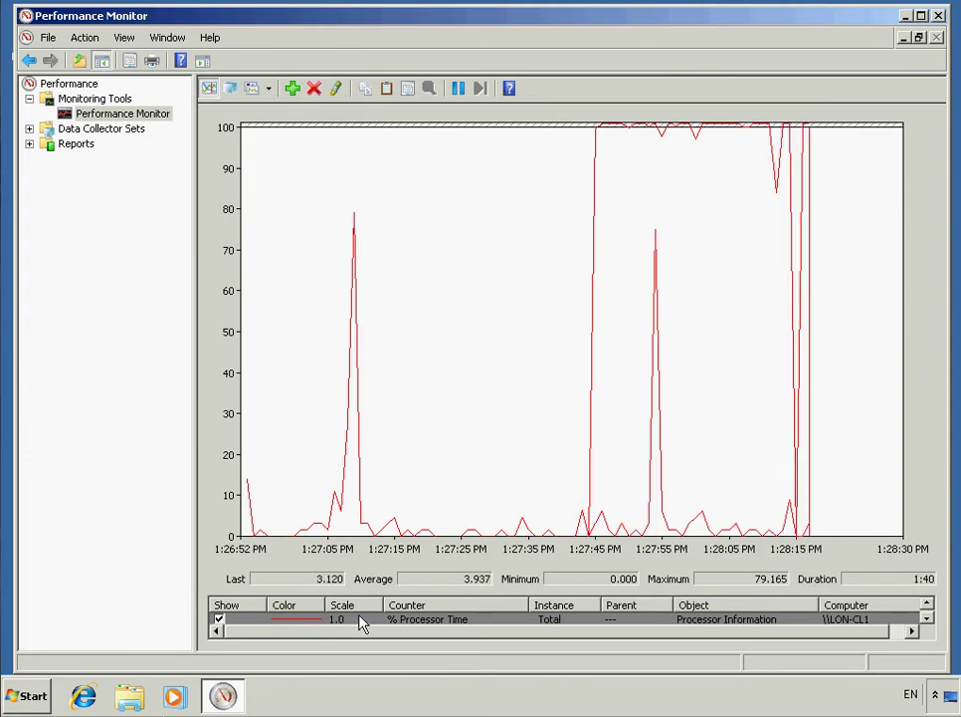
Change the line color of the PhysicalDisk % Idle Time counter to bright green
click(926, 620)
click(424, 620)
key(Delete)
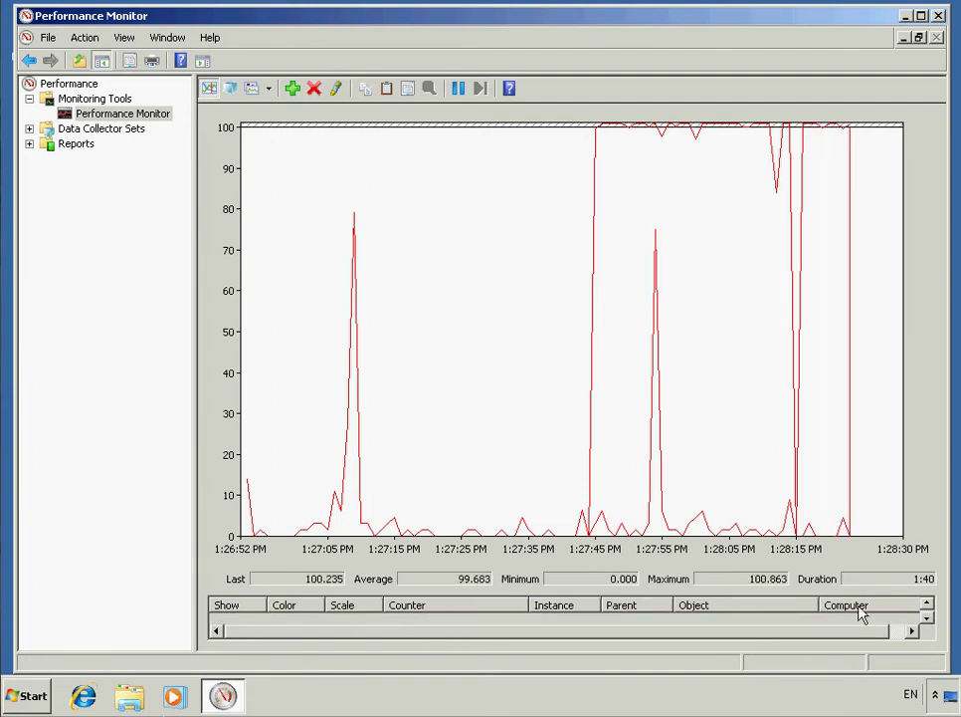
click(927, 604)
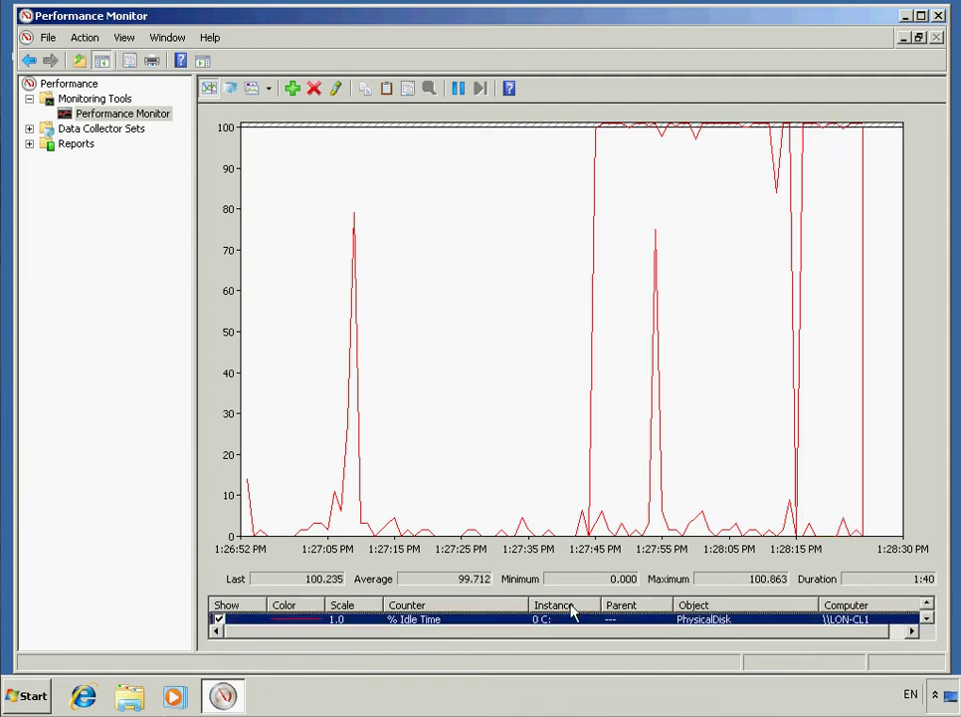
right_click(454, 625)
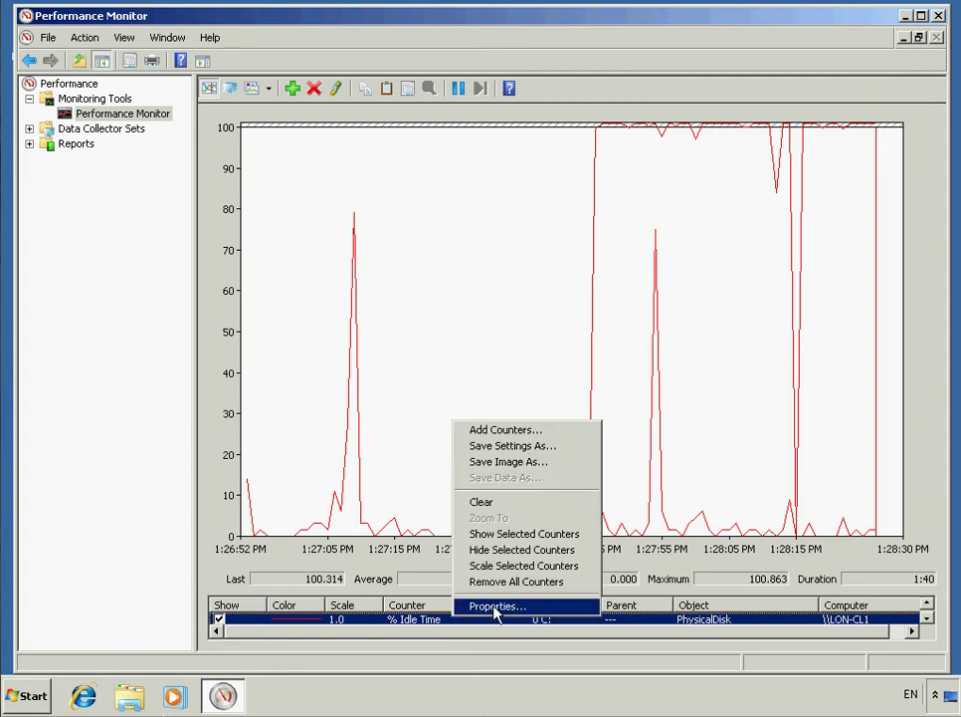
click(476, 603)
click(371, 423)
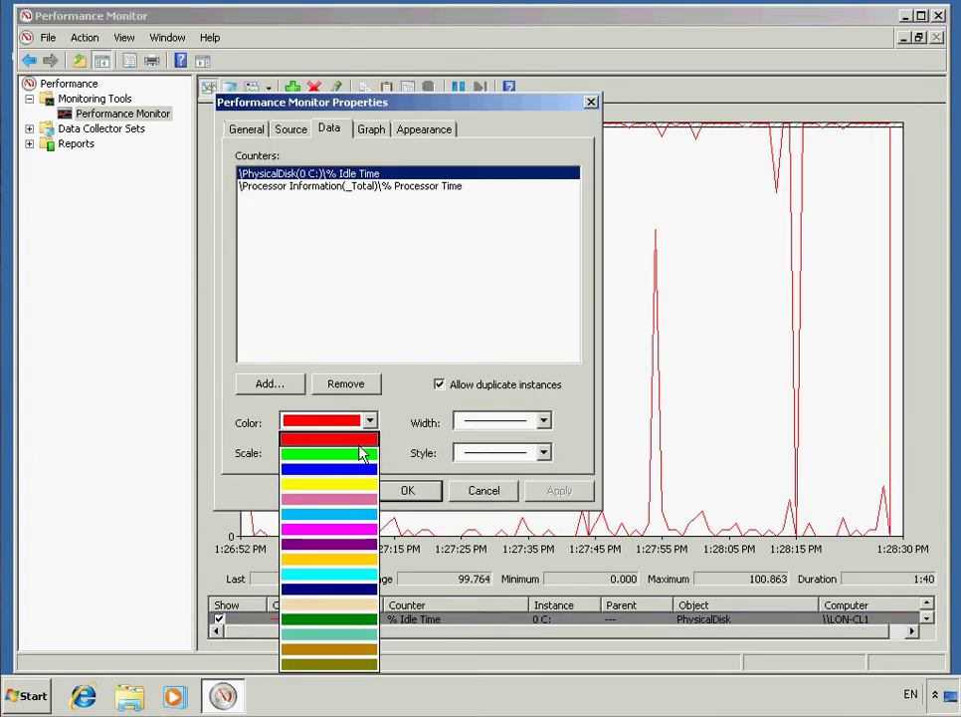
click(355, 456)
click(412, 491)
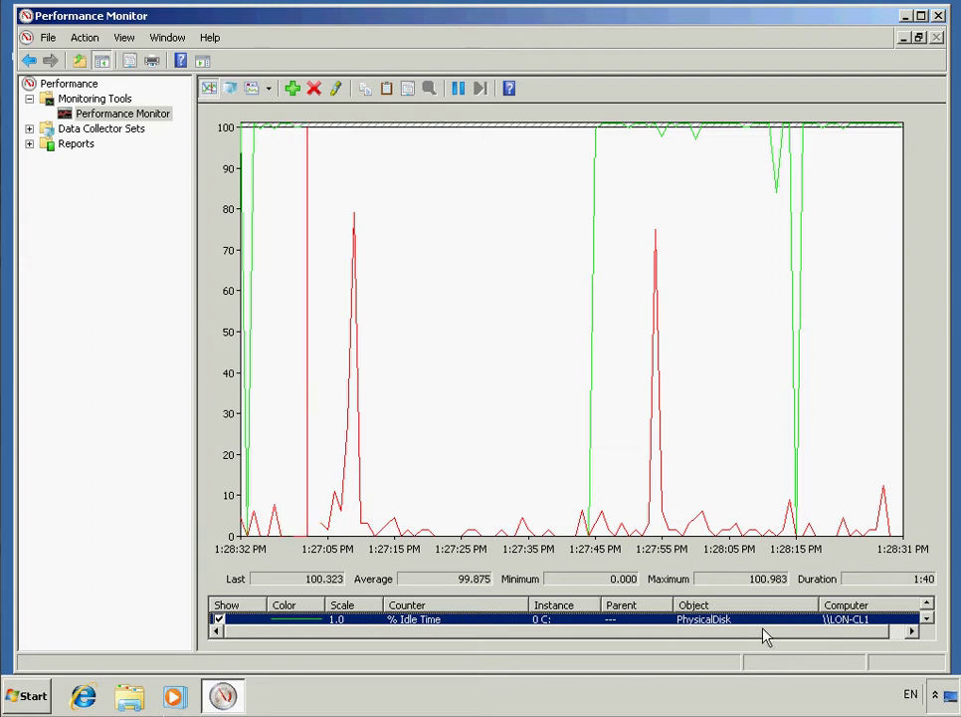
click(926, 606)
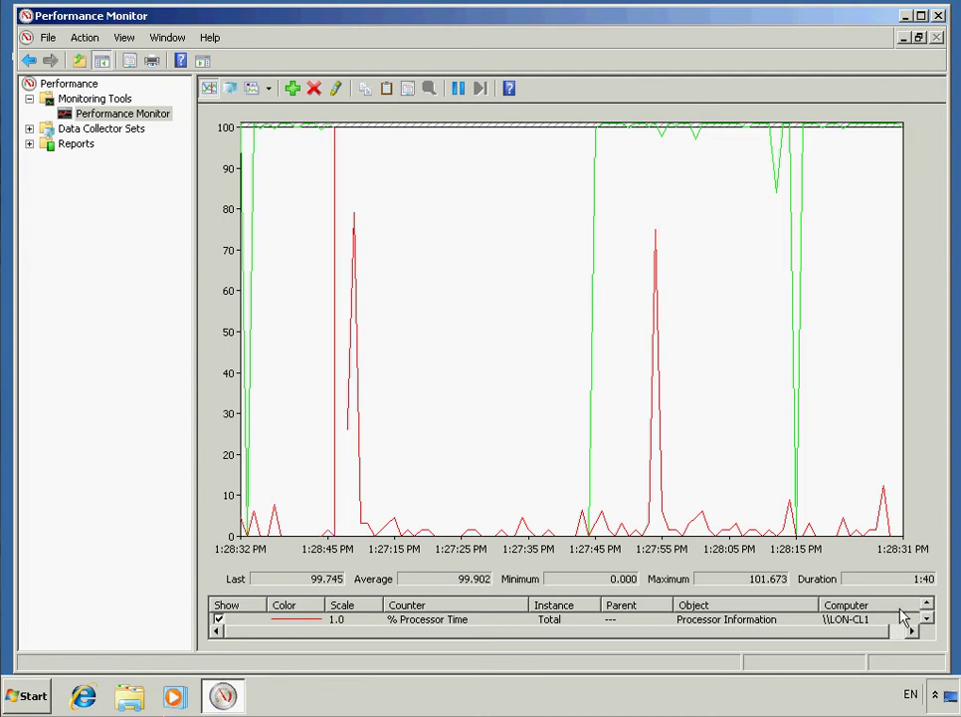
Start a new user-defined data collector set named "CPU and Disk", created from a template
click(30, 129)
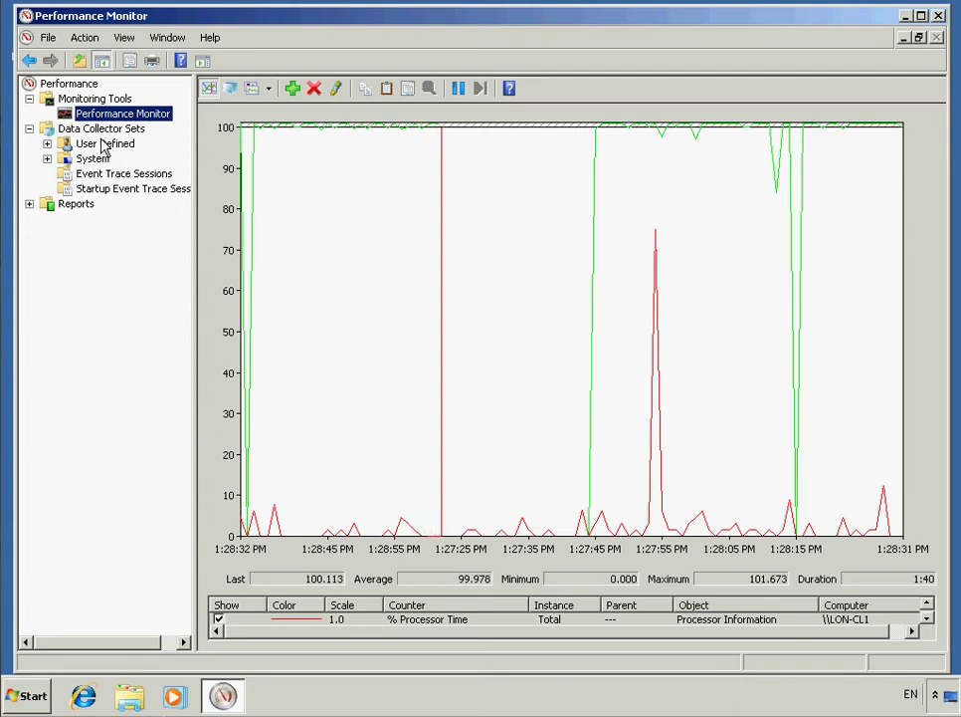
click(46, 145)
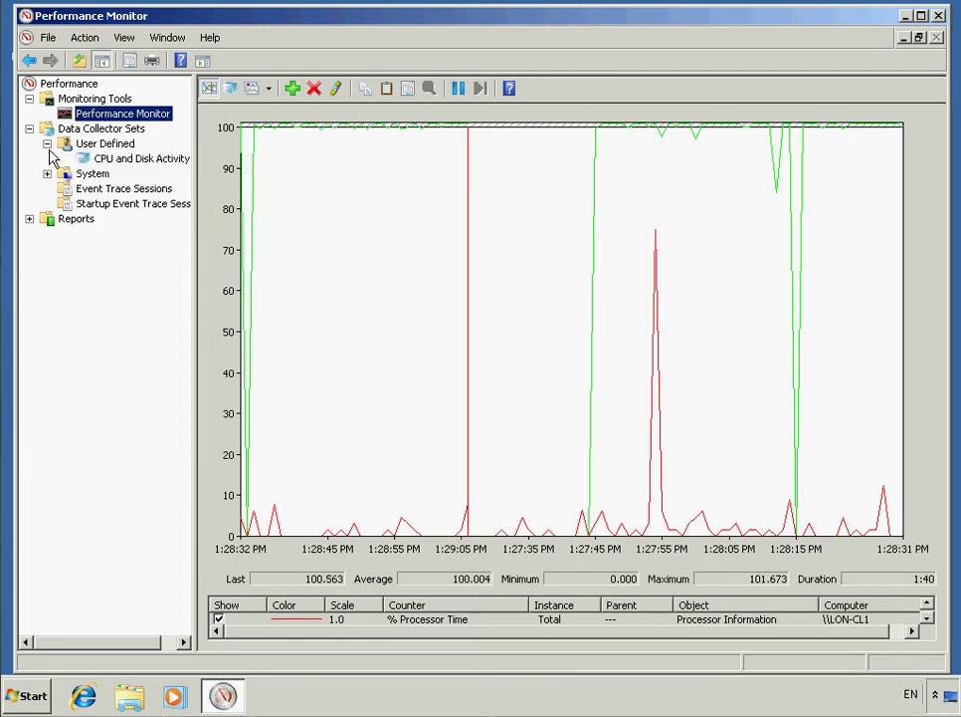
right_click(119, 147)
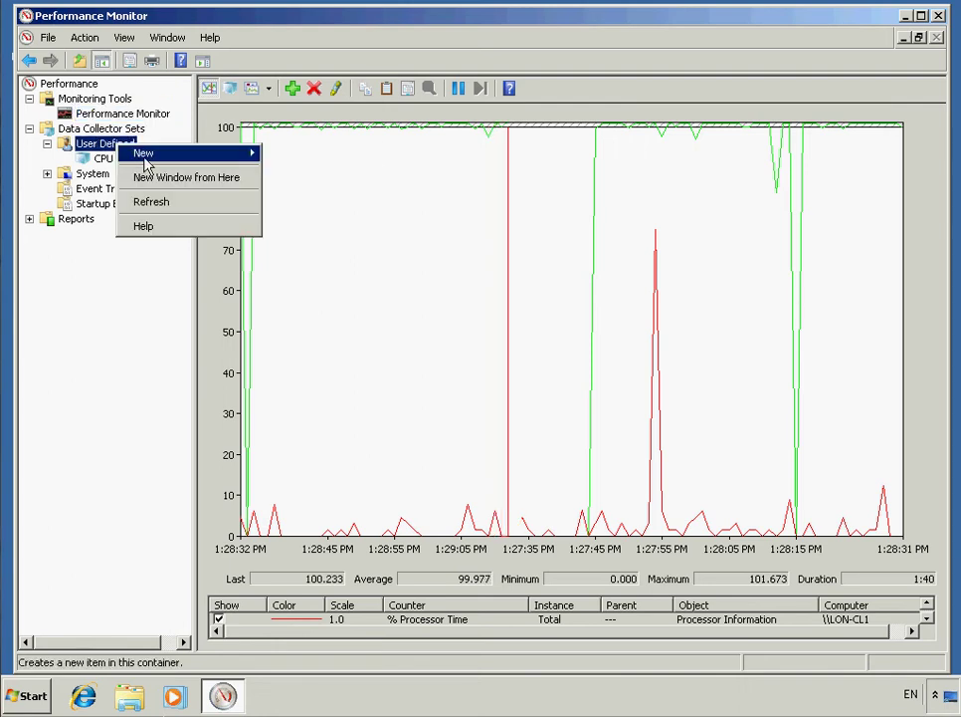
mouse_move(159, 163)
click(342, 158)
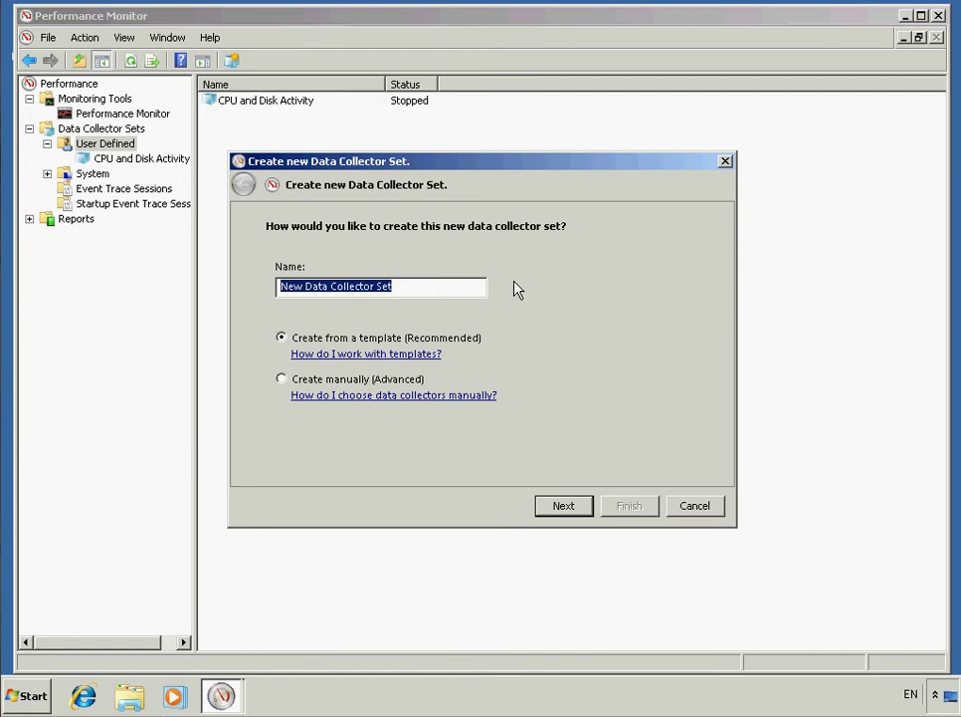
text(C)
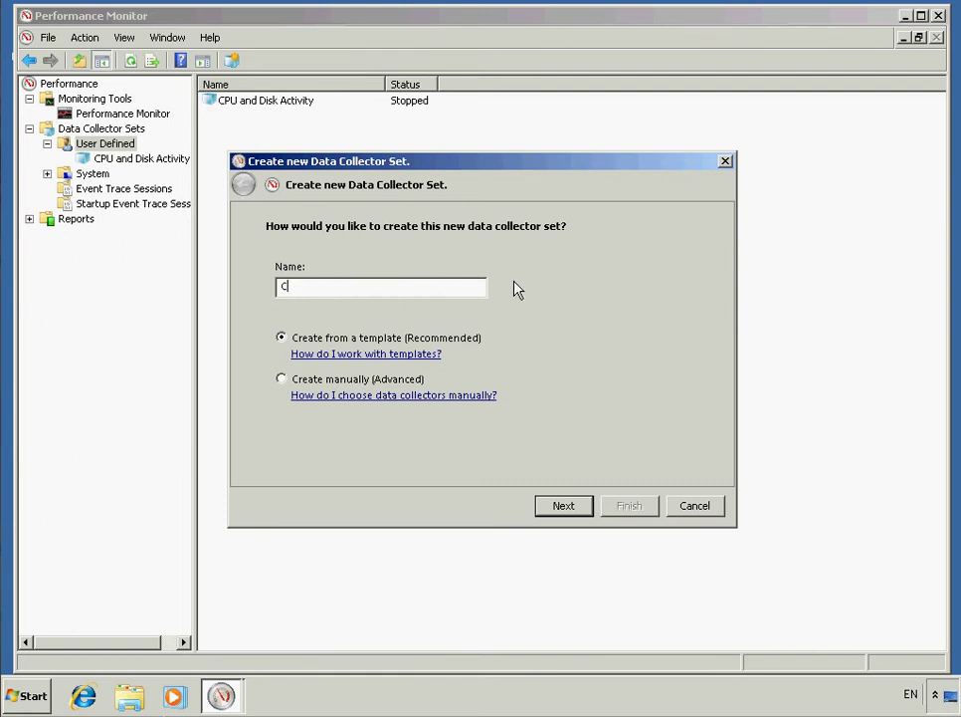
text(PU and)
click(575, 508)
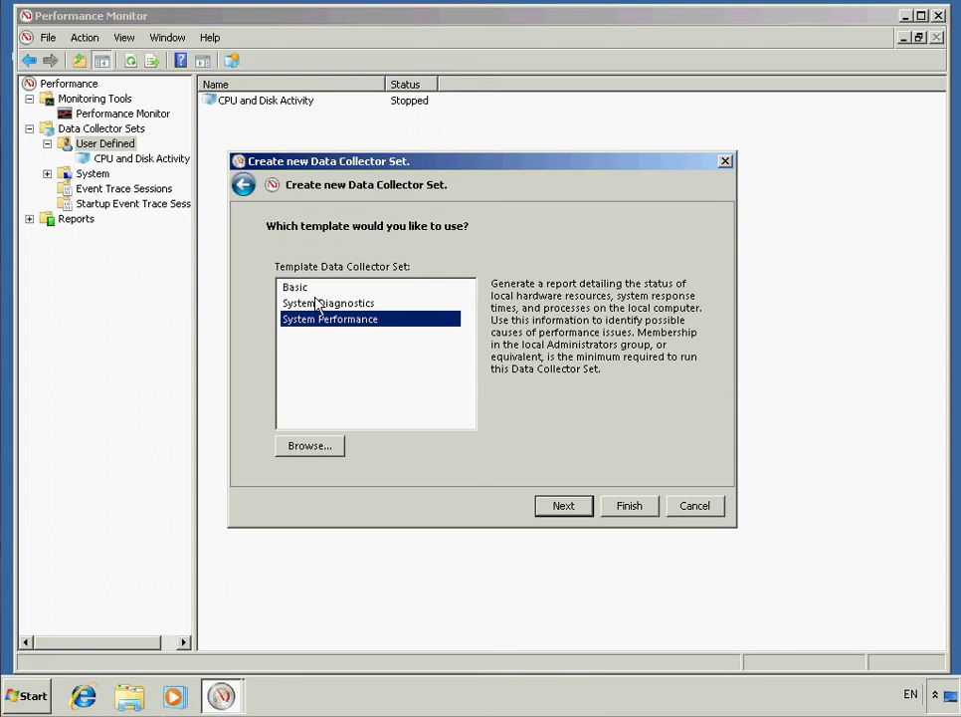
Create the set from the Basic template with the default root directory and have its properties open on completion
click(286, 288)
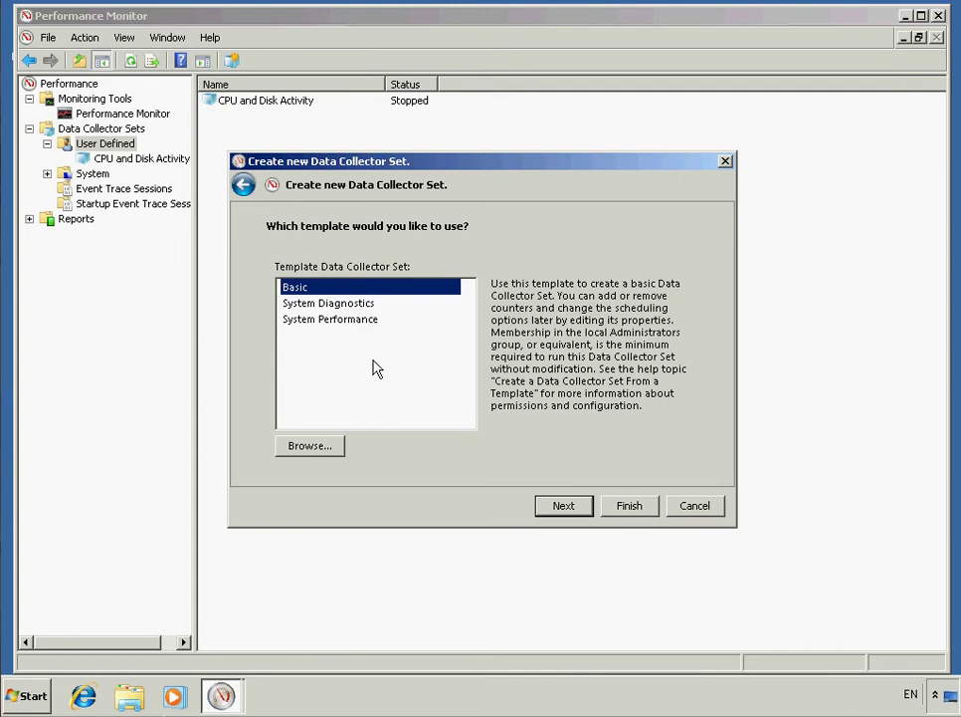
click(574, 509)
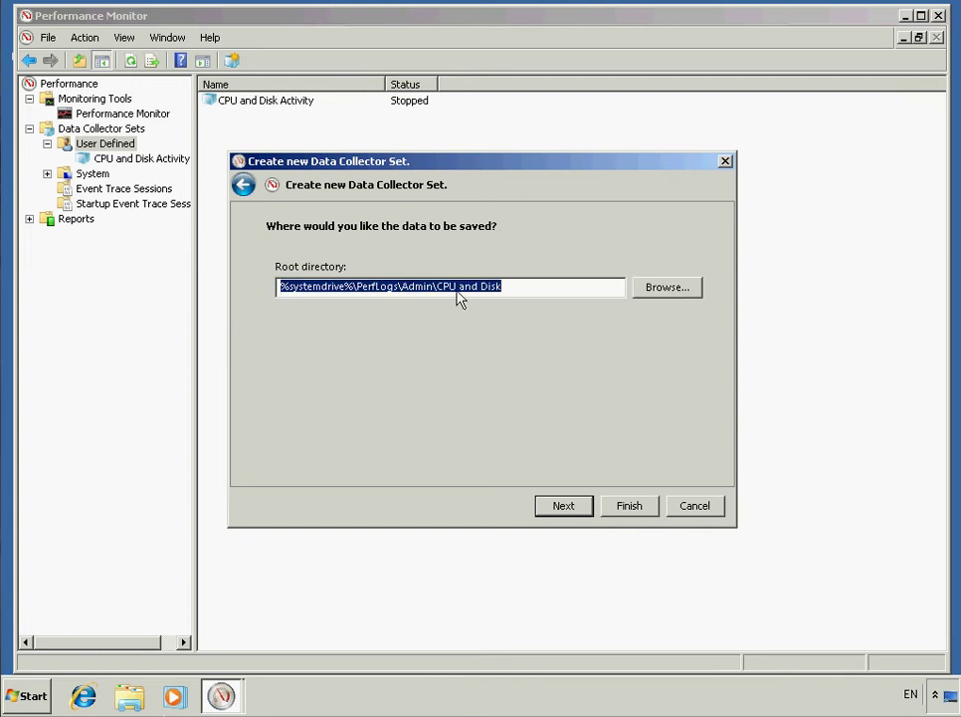
click(563, 506)
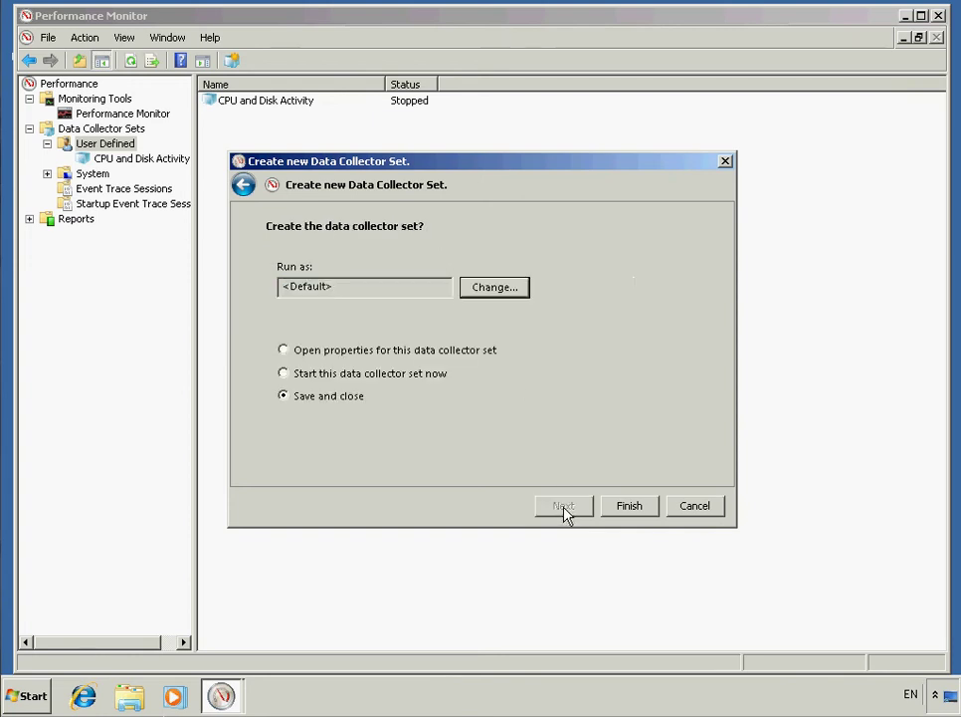
click(378, 351)
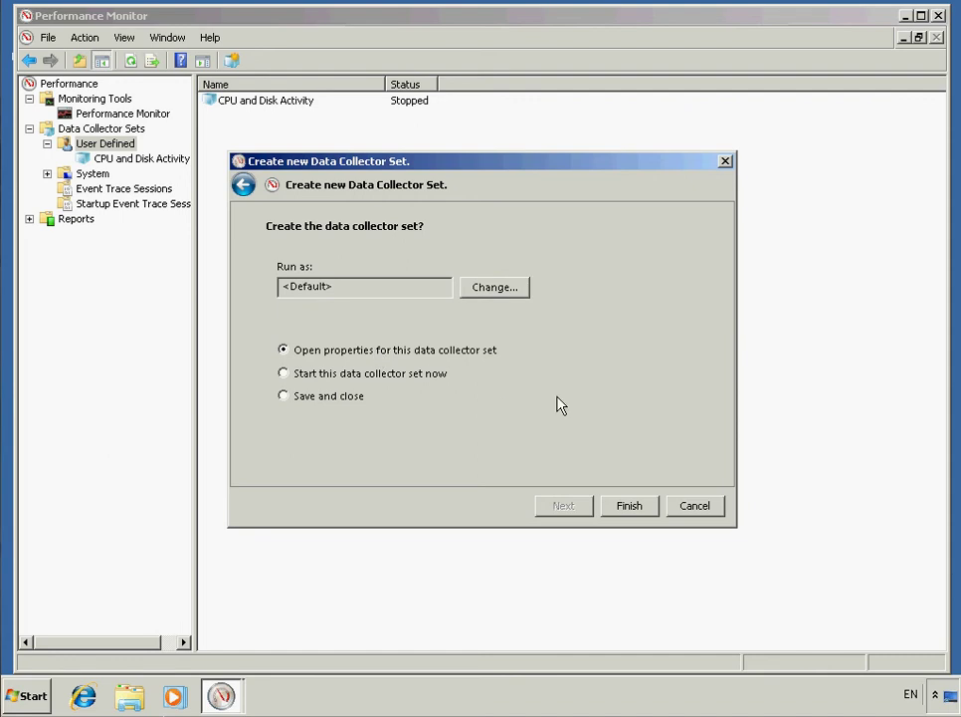
click(629, 506)
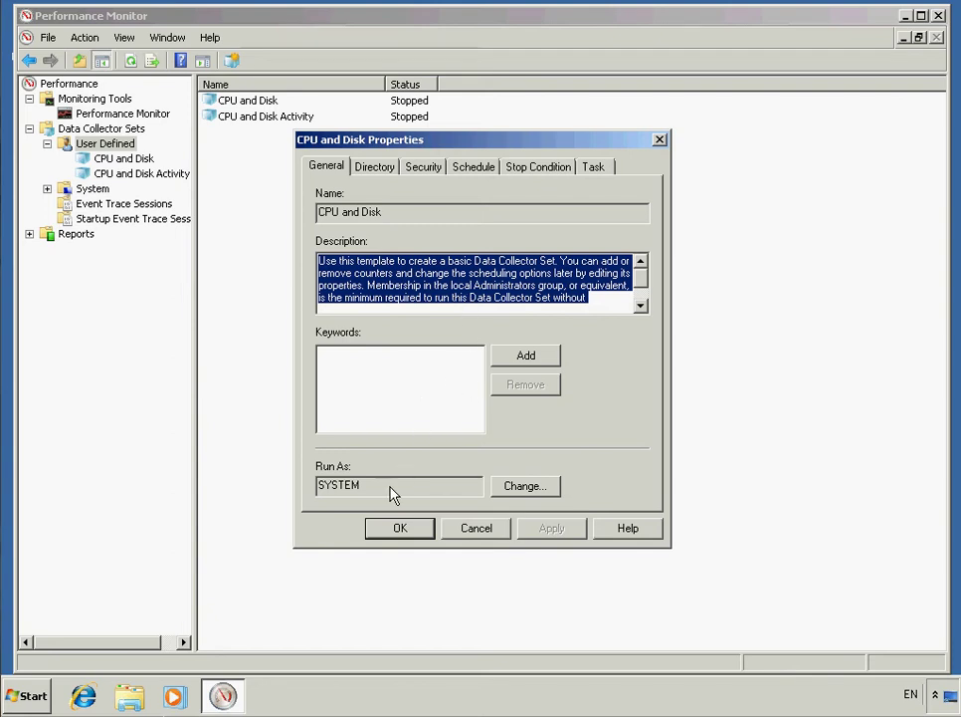
Review the directory, security and schedule settings of the CPU and Disk set, including the options for a new schedule
click(377, 167)
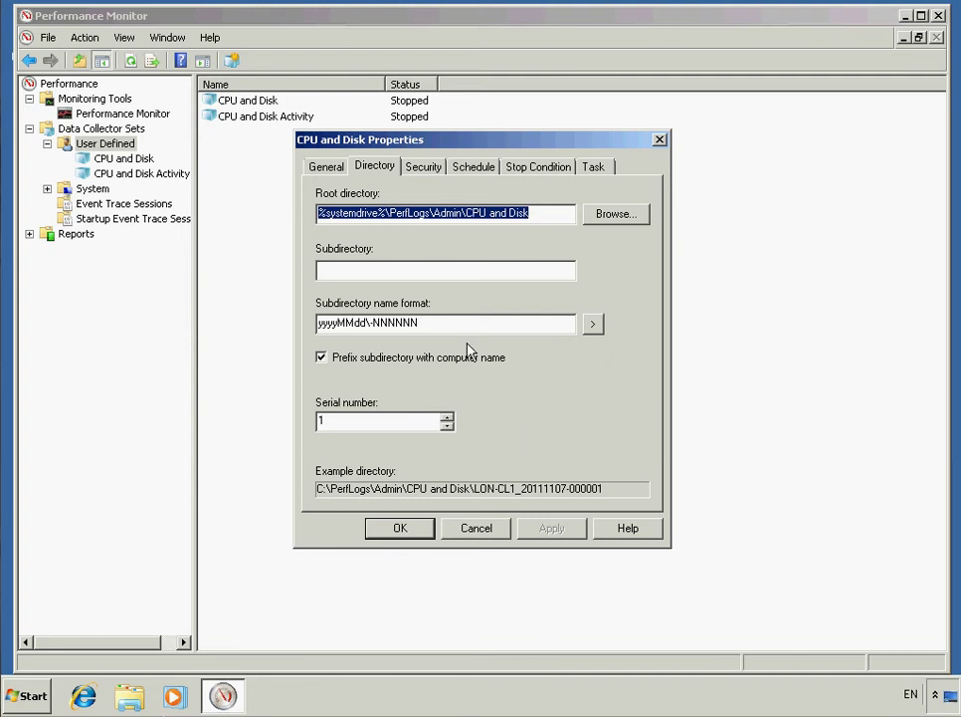
click(426, 171)
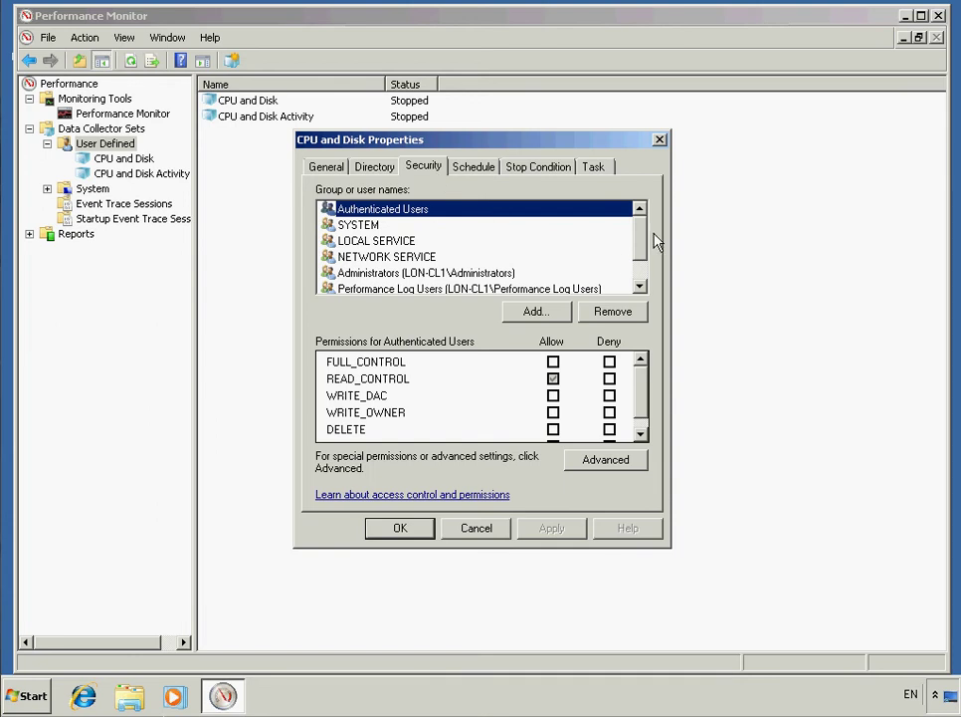
drag(642, 237, 642, 257)
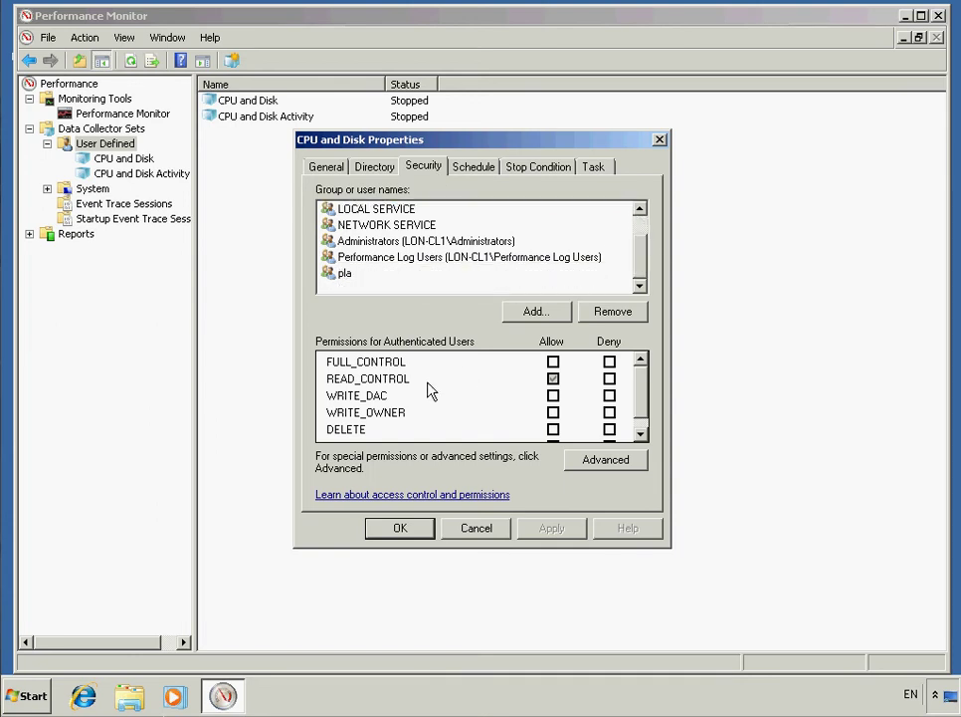
click(476, 170)
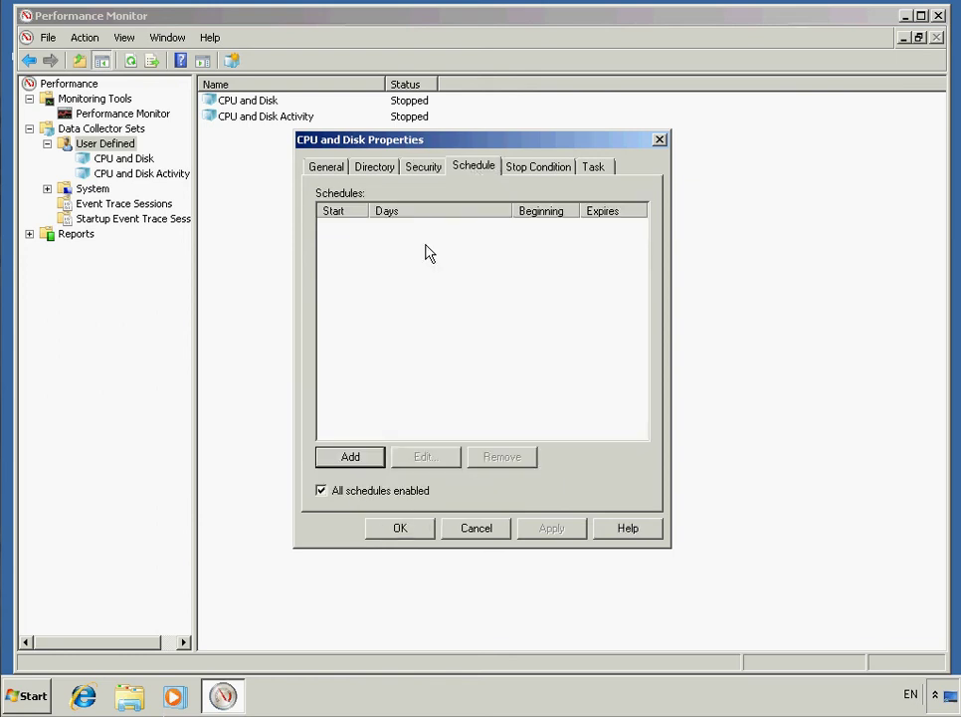
click(351, 456)
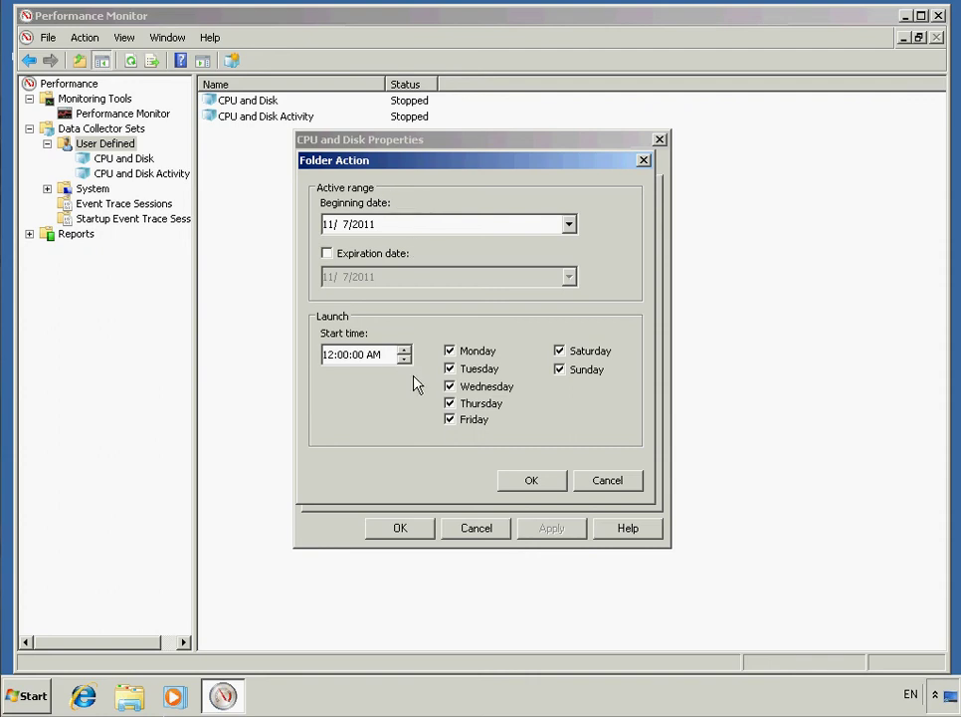
click(600, 483)
Review the stop condition, its duration units and the task settings, and close the properties without saving
click(545, 172)
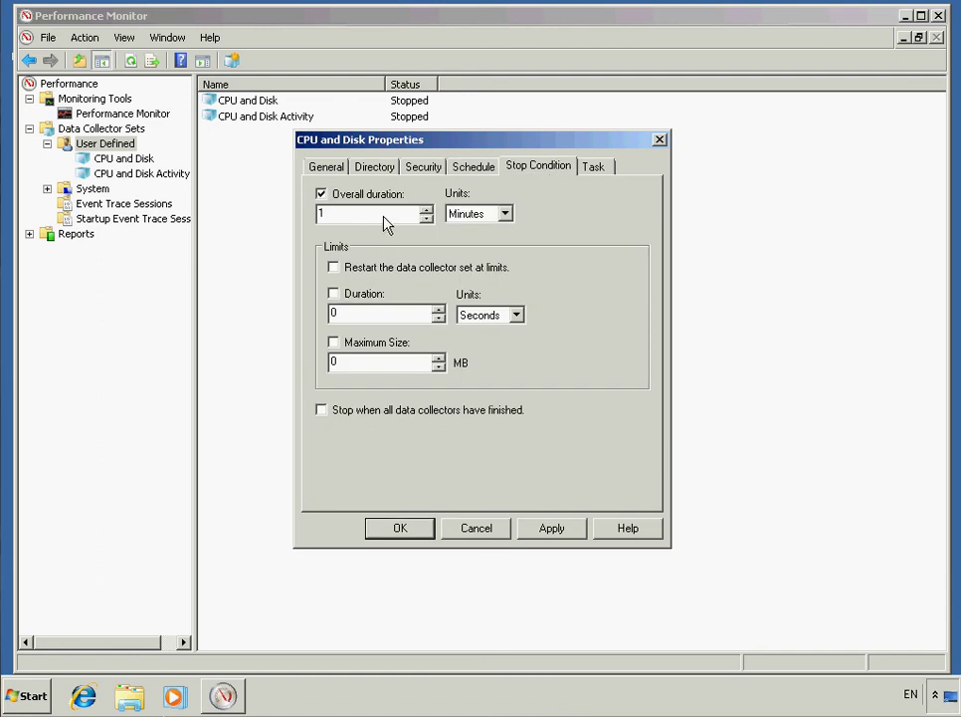
click(506, 214)
click(507, 216)
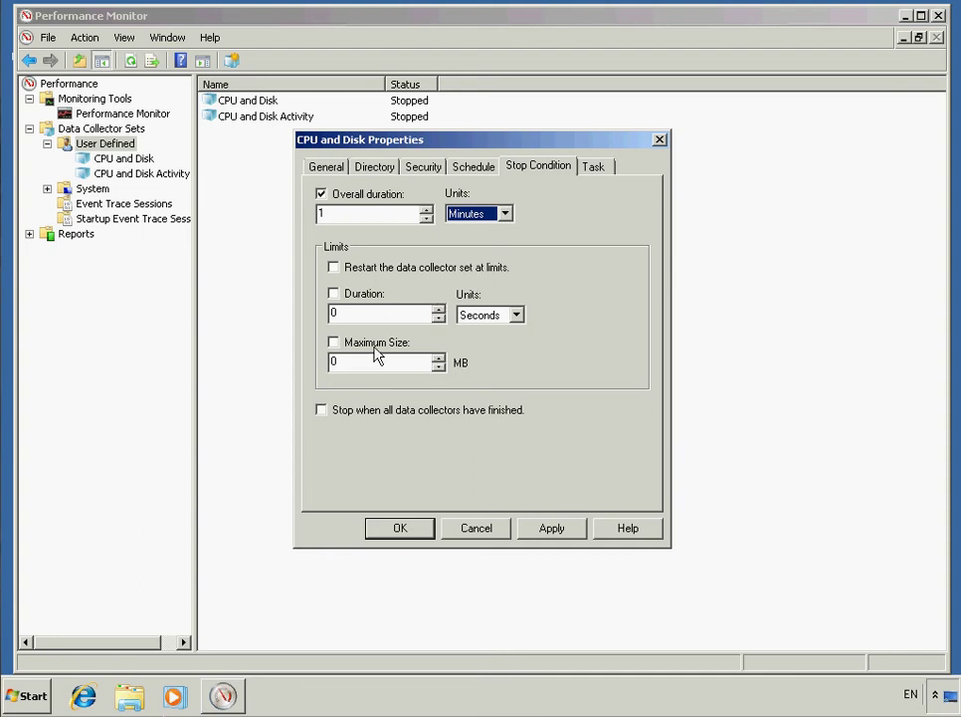
click(595, 169)
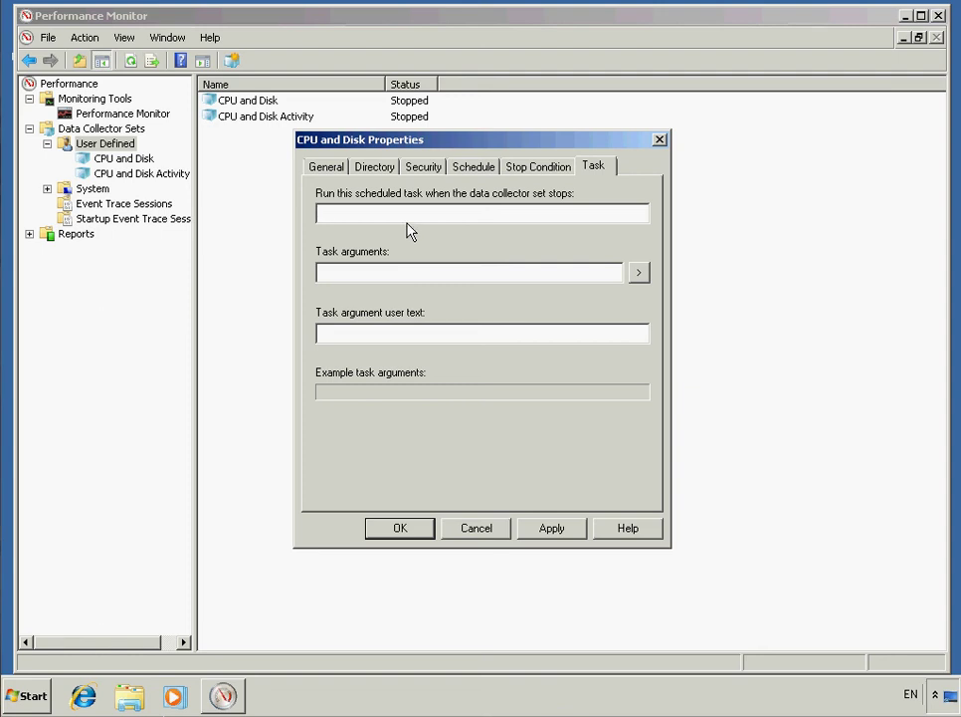
click(467, 531)
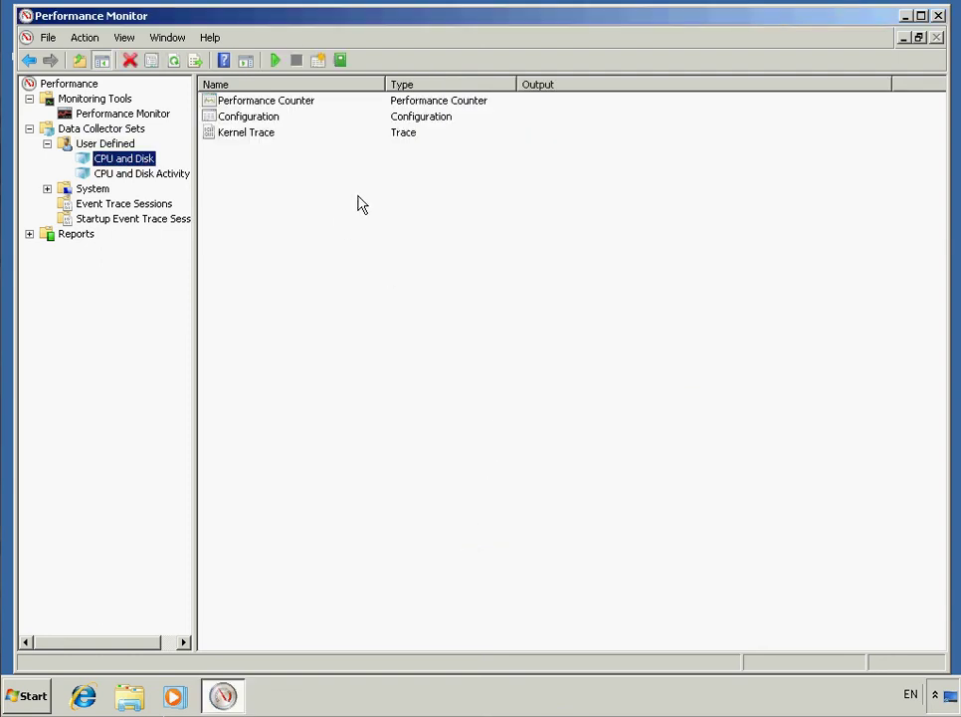
Start the CPU and Disk data collector set
right_click(140, 161)
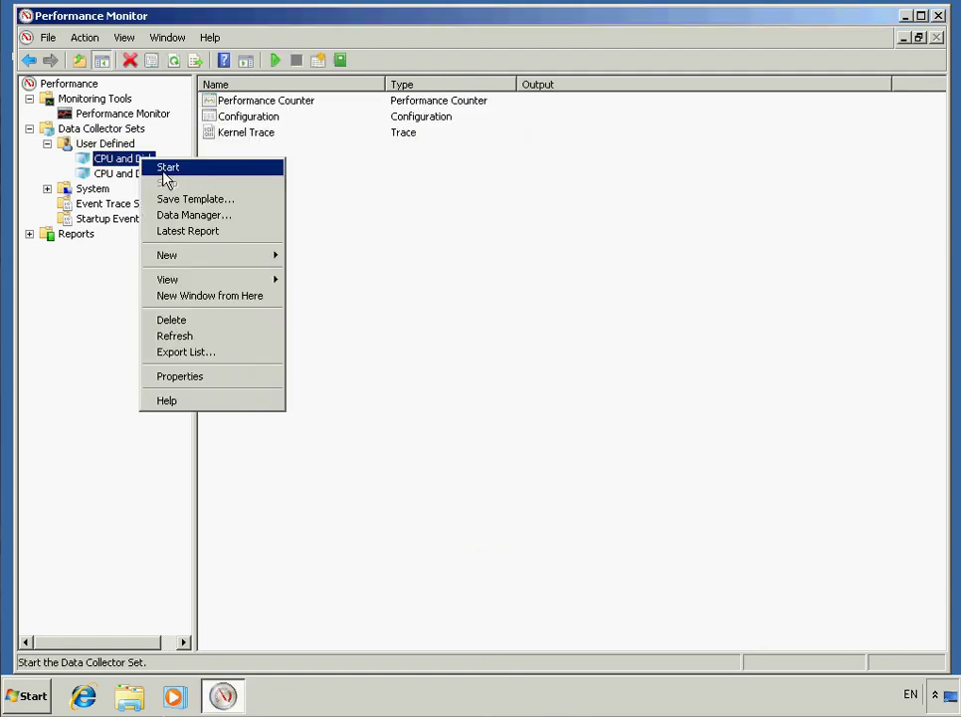
click(166, 170)
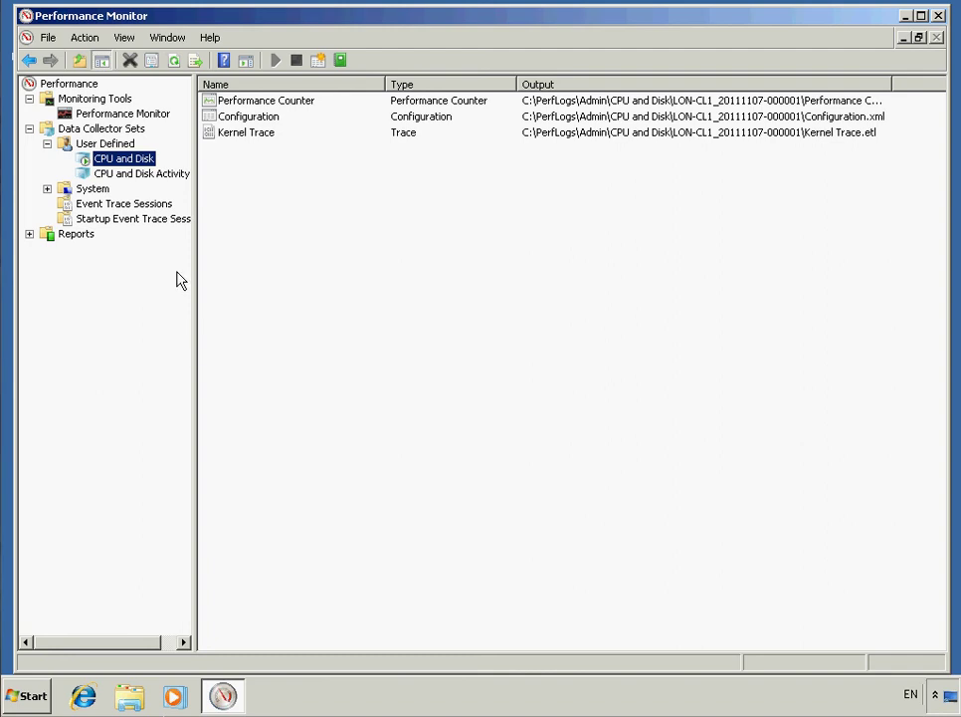
Open the existing LON-CL1 report for CPU and Disk Activity under the user-defined reports
click(30, 235)
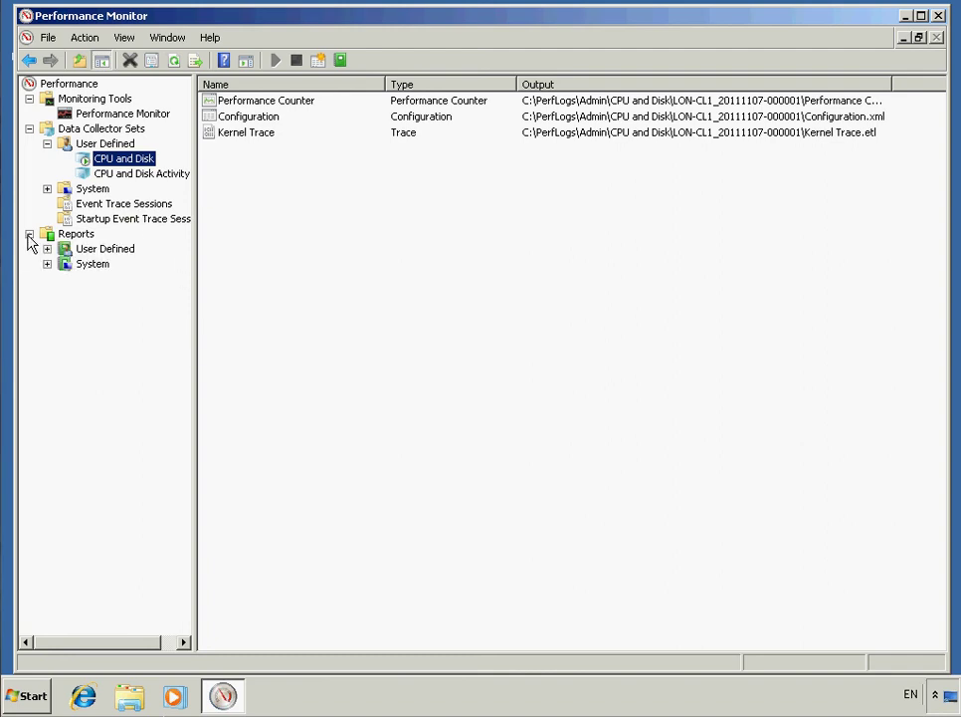
click(47, 249)
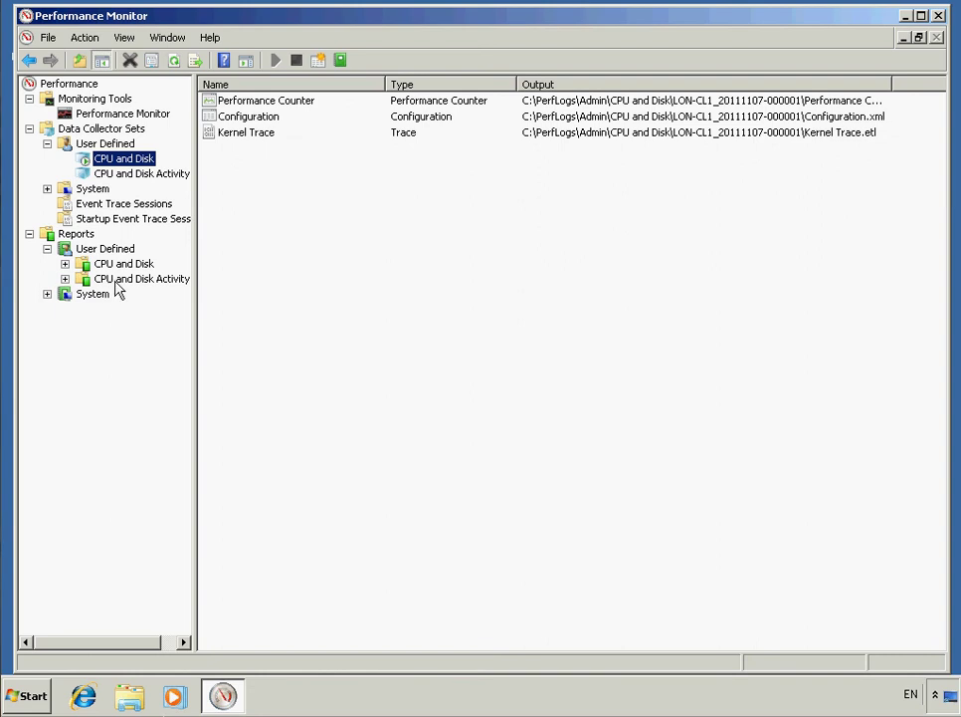
click(65, 278)
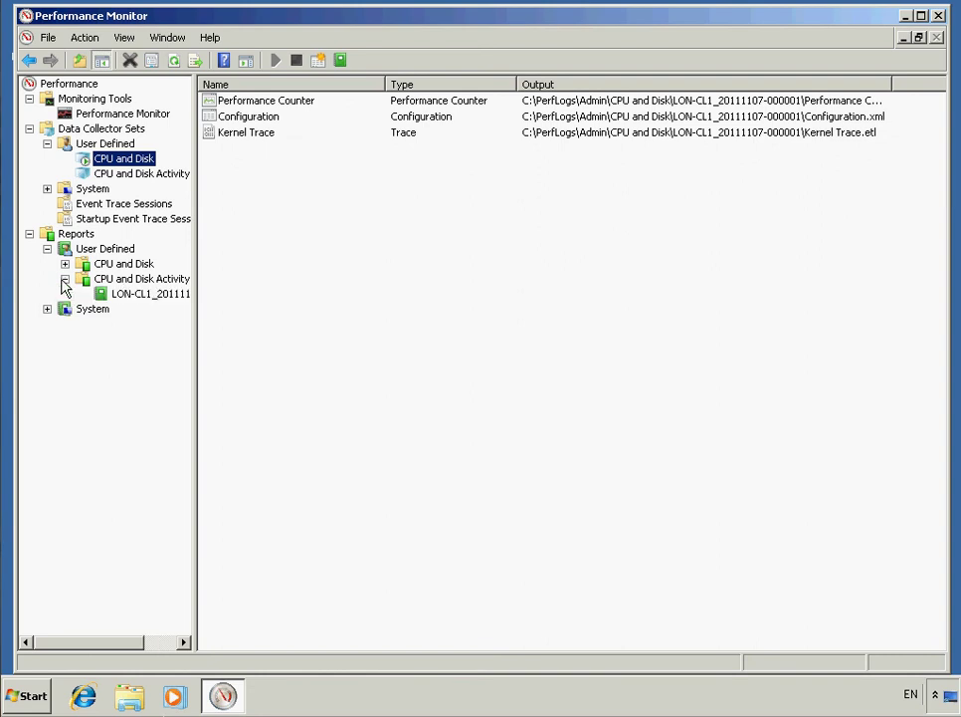
click(129, 296)
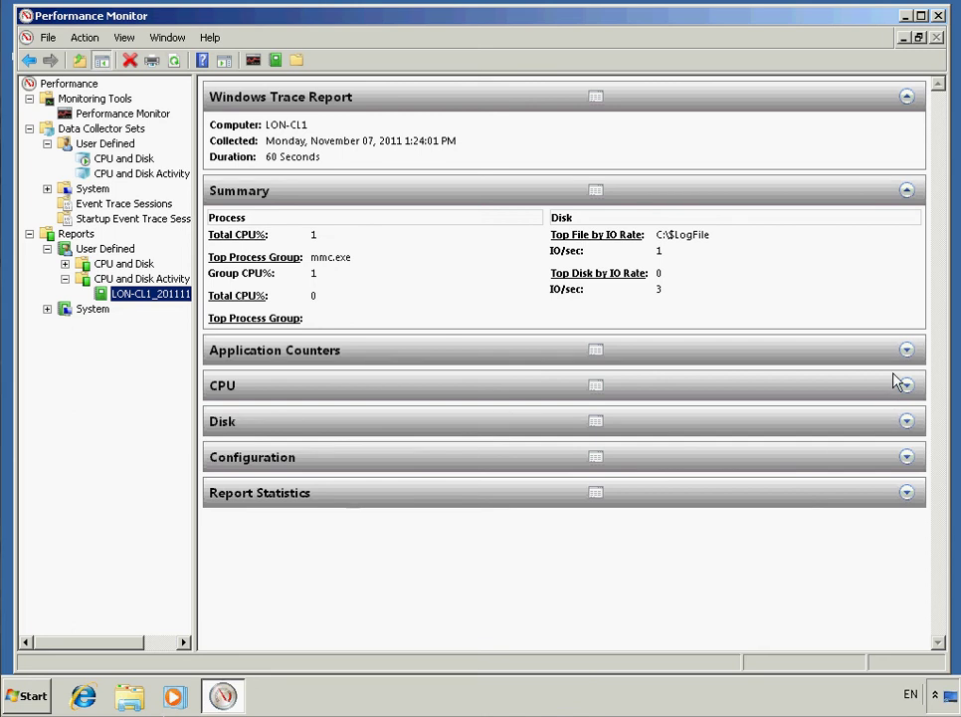
Examine the report's Application Counters for Processor and PhysicalDisk and expand its CPU section
click(907, 350)
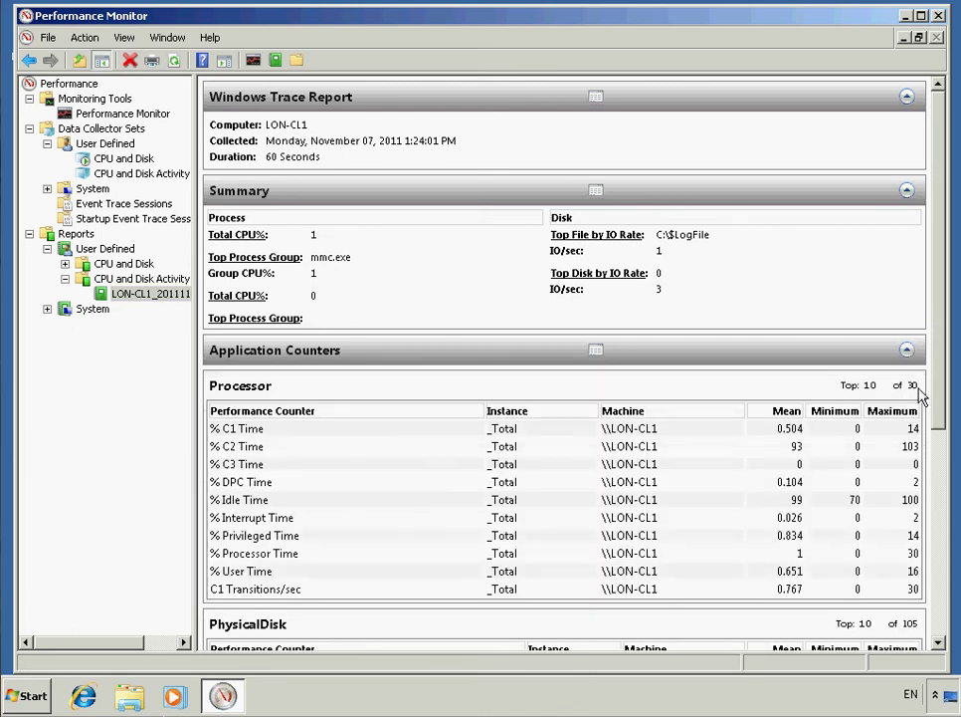
drag(937, 372, 944, 488)
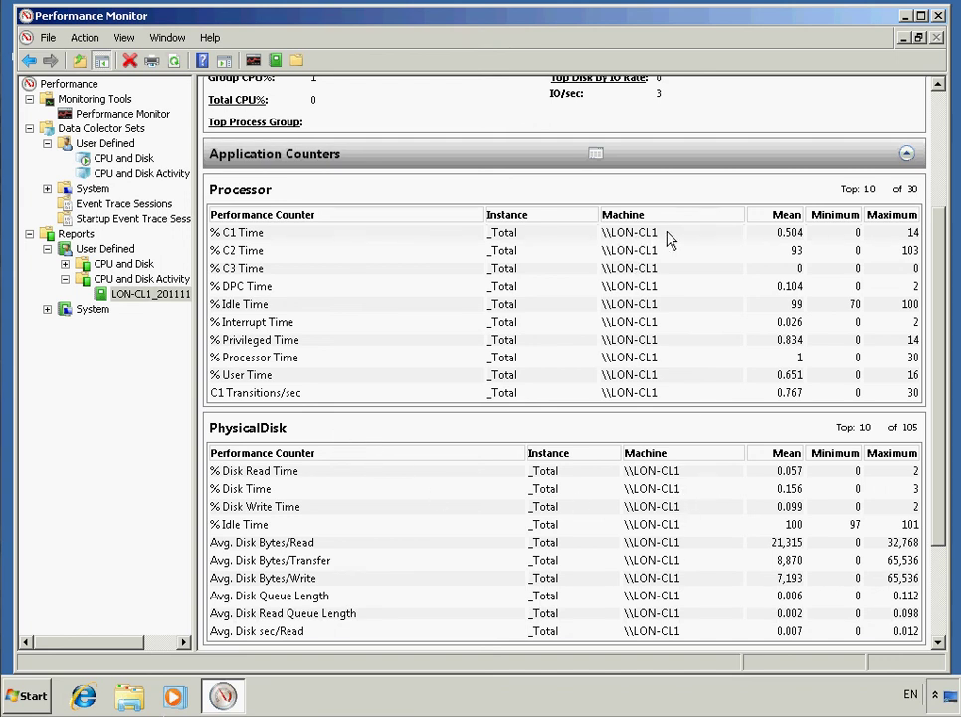
drag(665, 236, 597, 243)
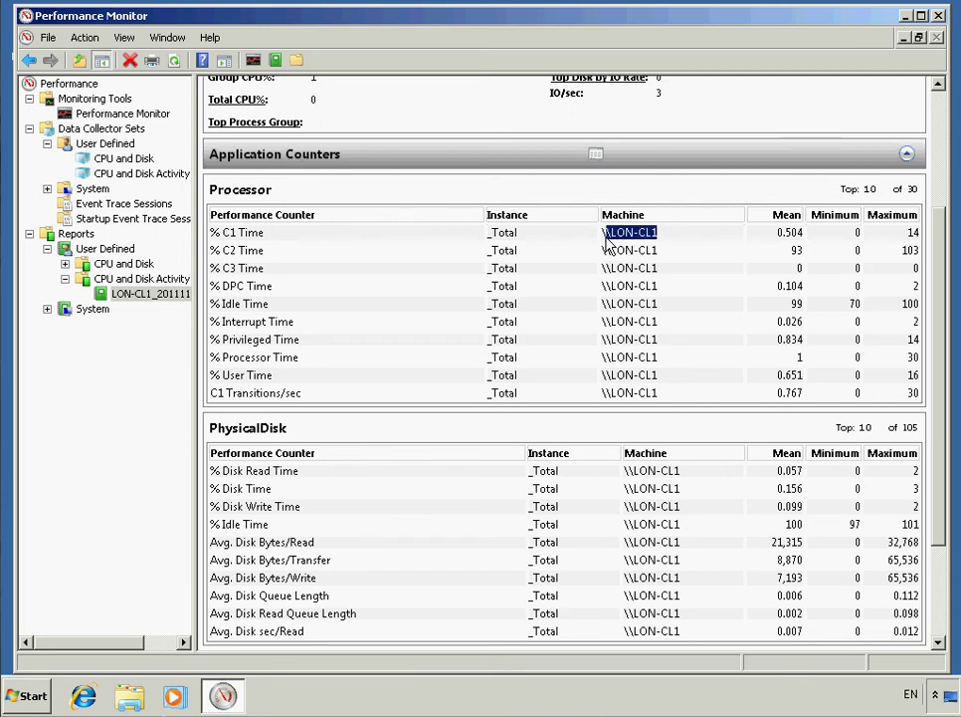
click(665, 242)
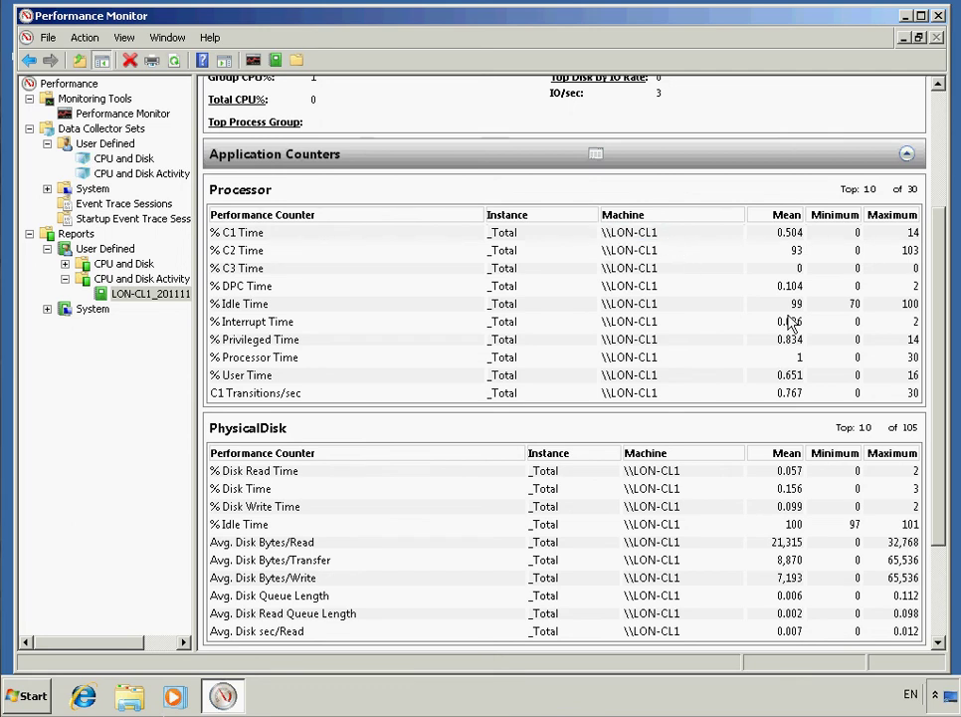
drag(939, 292, 934, 397)
click(906, 516)
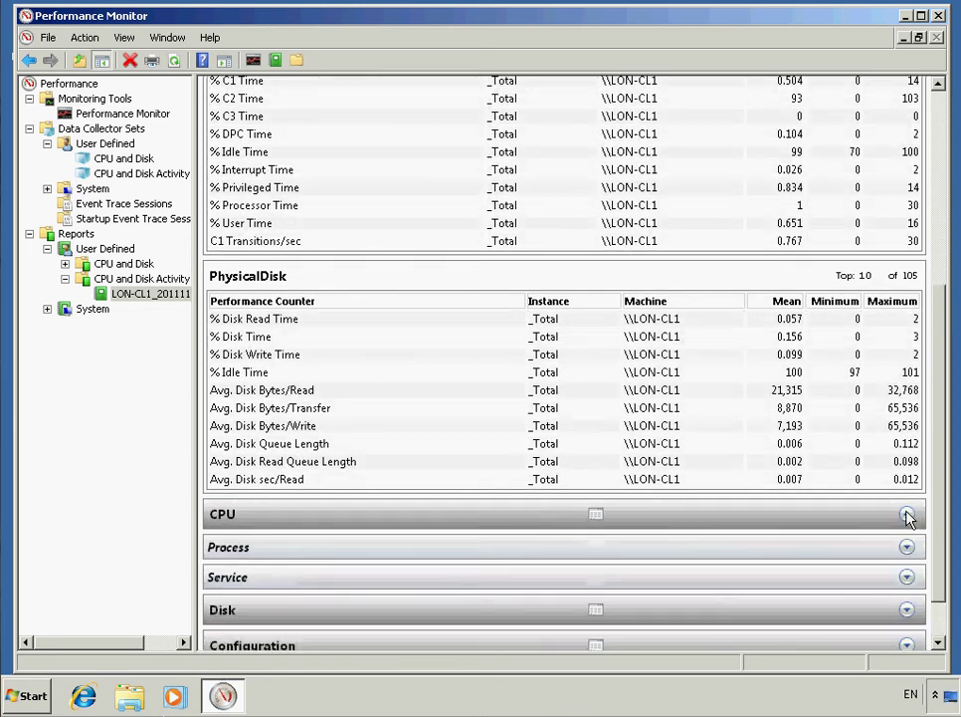
scroll(826, 435, down, 1)
scroll(826, 438, up, 7)
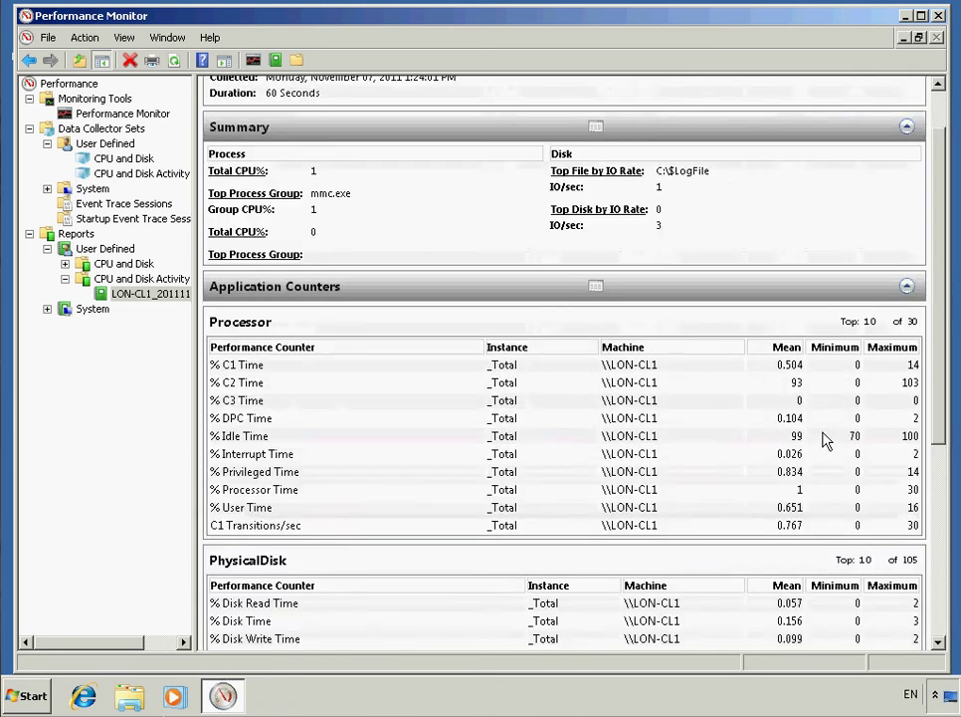